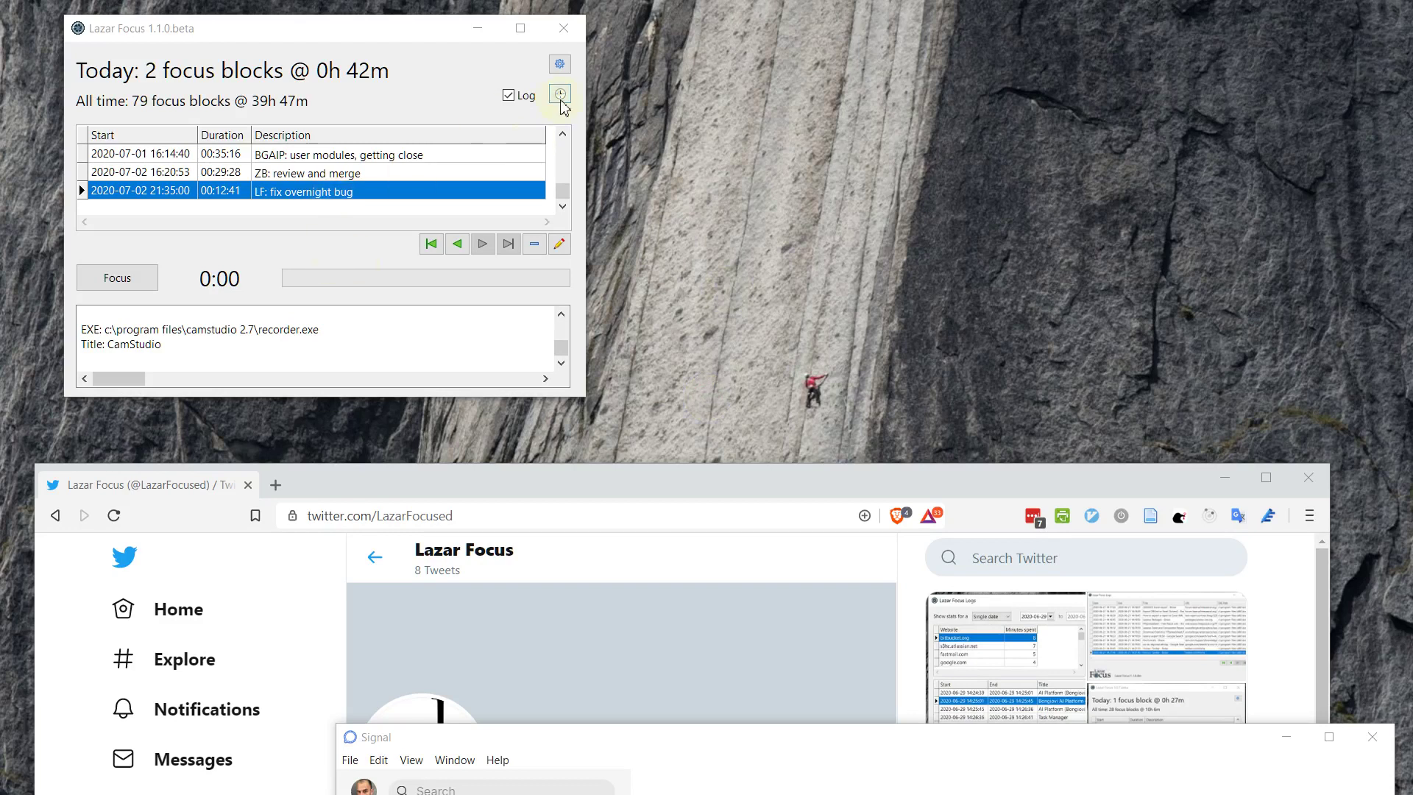
Open the settings, review the blocked domains and blocked exe names, and leave without saving.
click(560, 66)
drag(460, 4, 929, 37)
scroll(668, 106, up, 3)
scroll(671, 108, down, 3)
scroll(692, 287, up, 4)
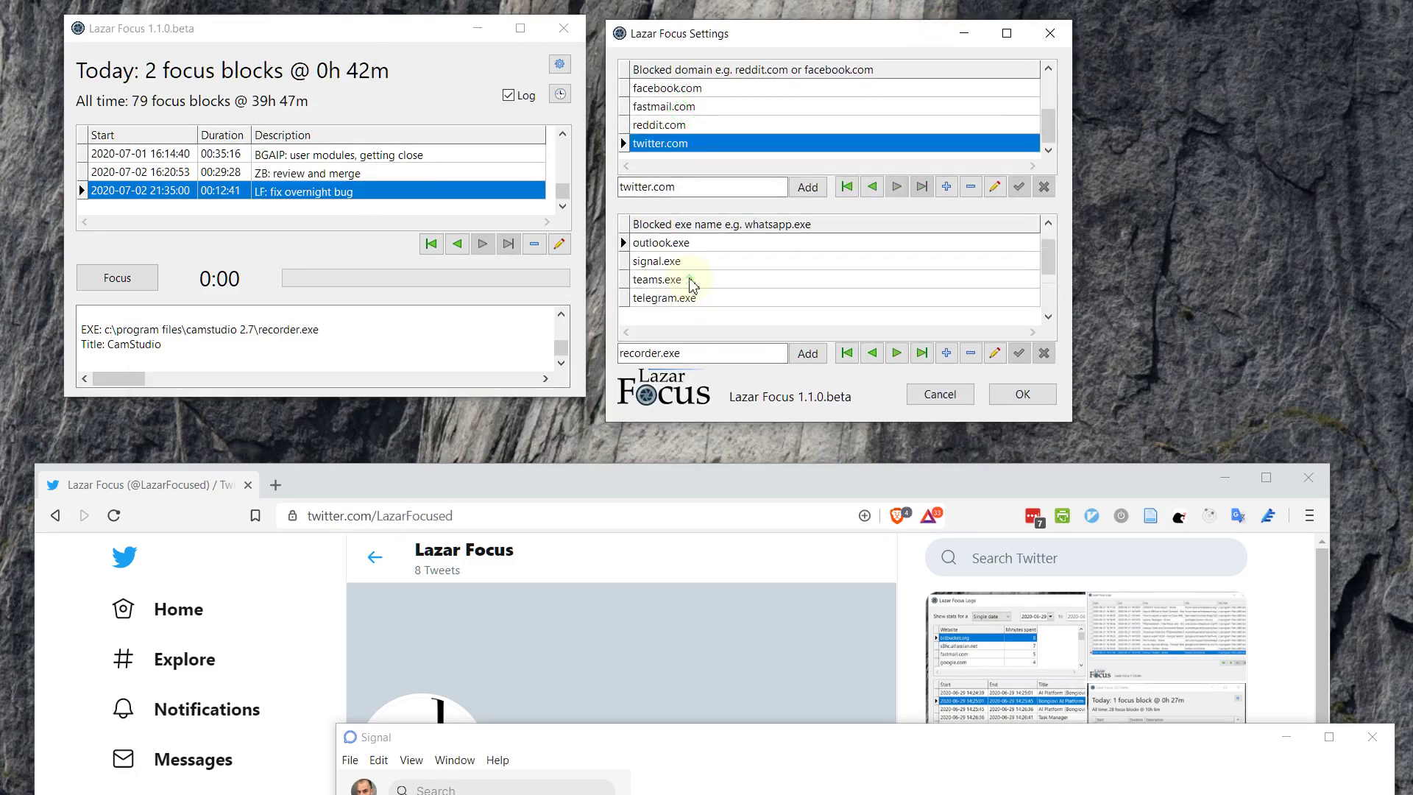
scroll(692, 284, down, 1)
click(942, 396)
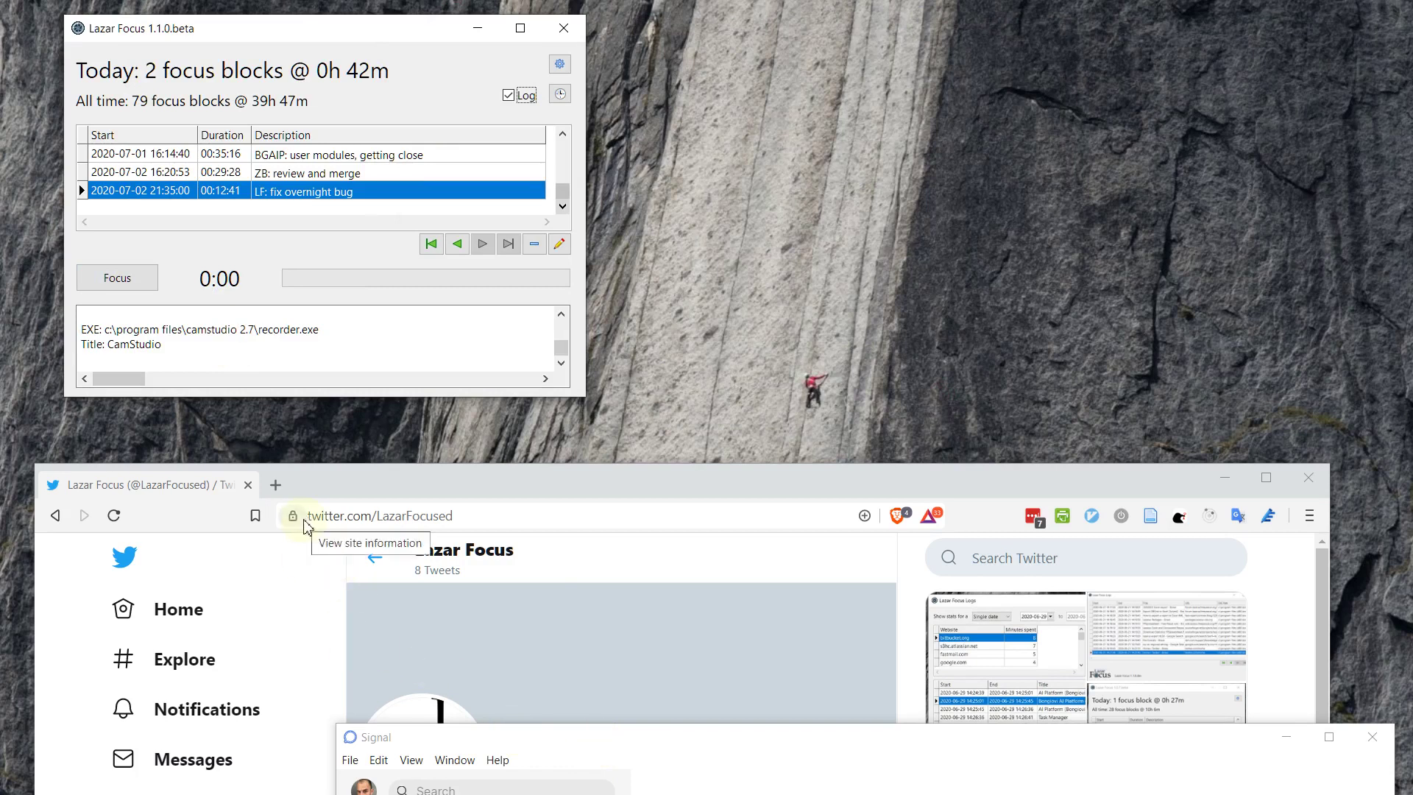
Shift the Signal window slightly down and start a new focus block.
drag(507, 741, 513, 770)
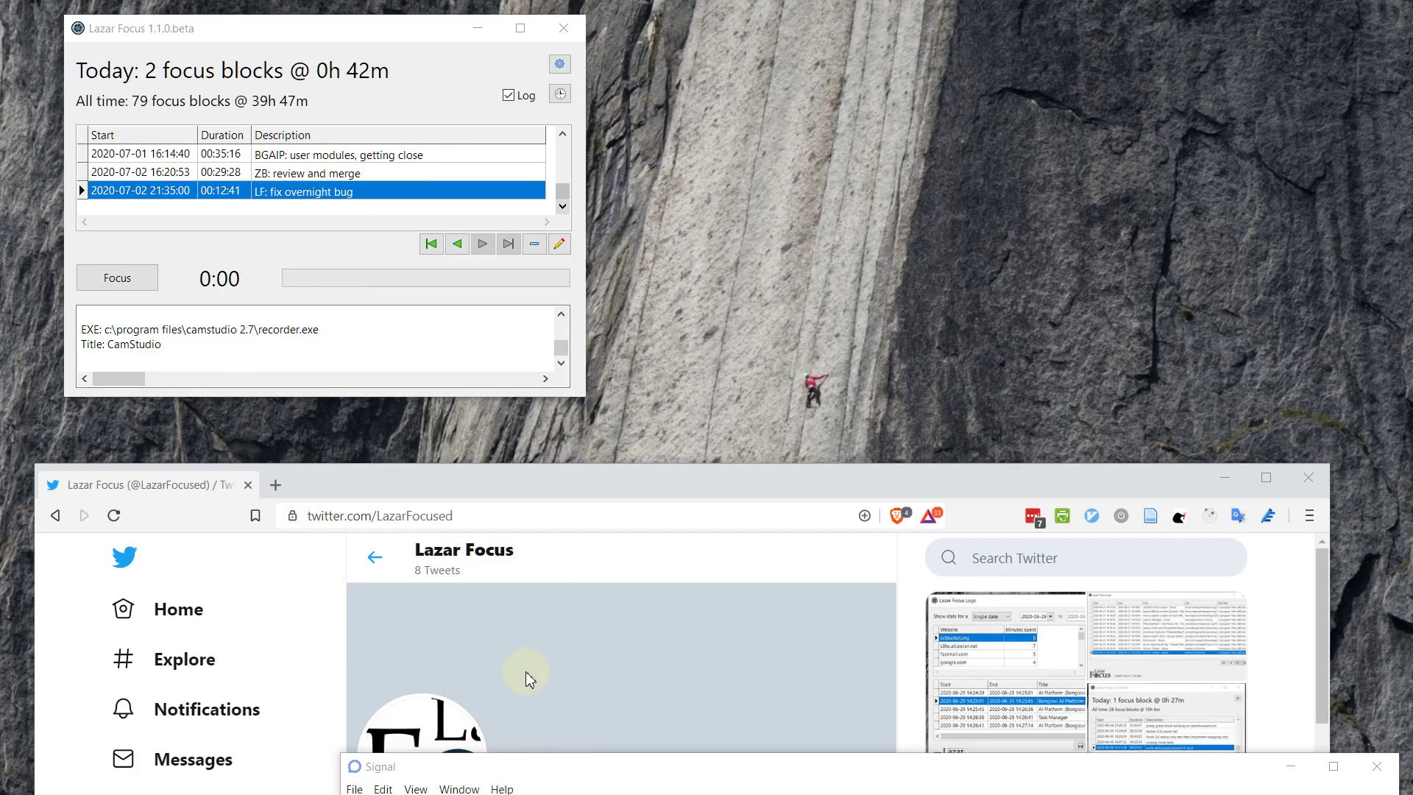
click(125, 286)
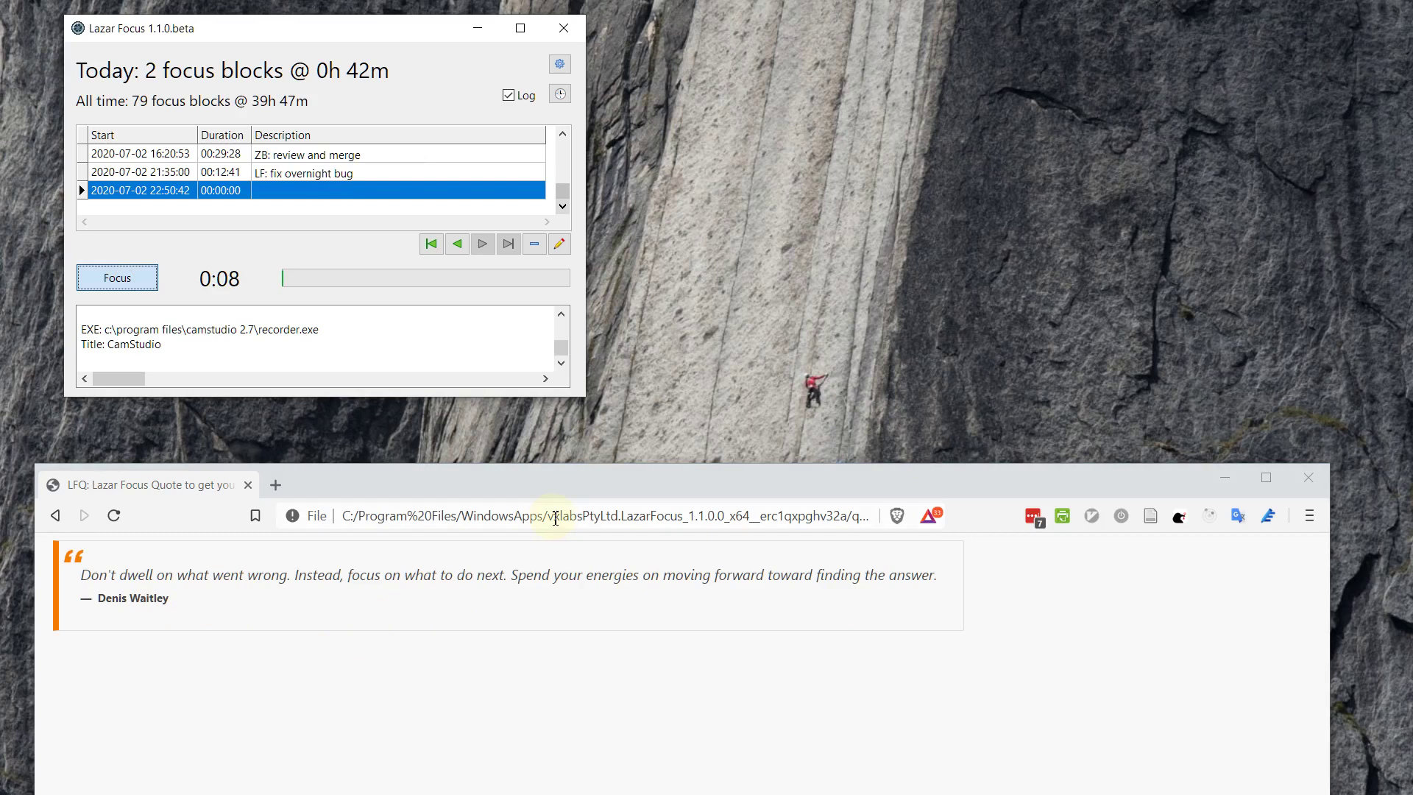
Switch to the browser and try to visit the blocked site reddit.com during the running focus block.
double_click(556, 519)
key(ctrl+a)
text(reddit.com)
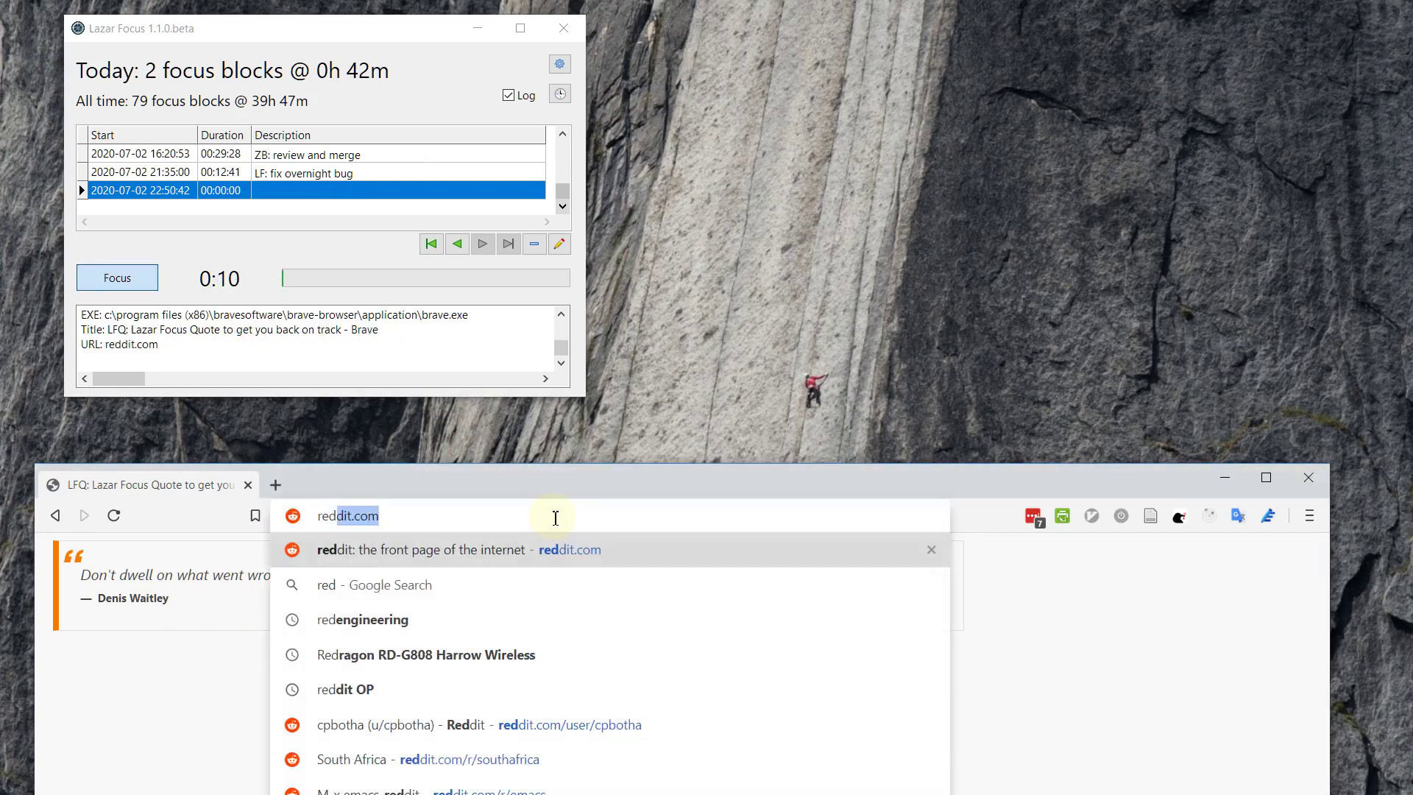
key(Return)
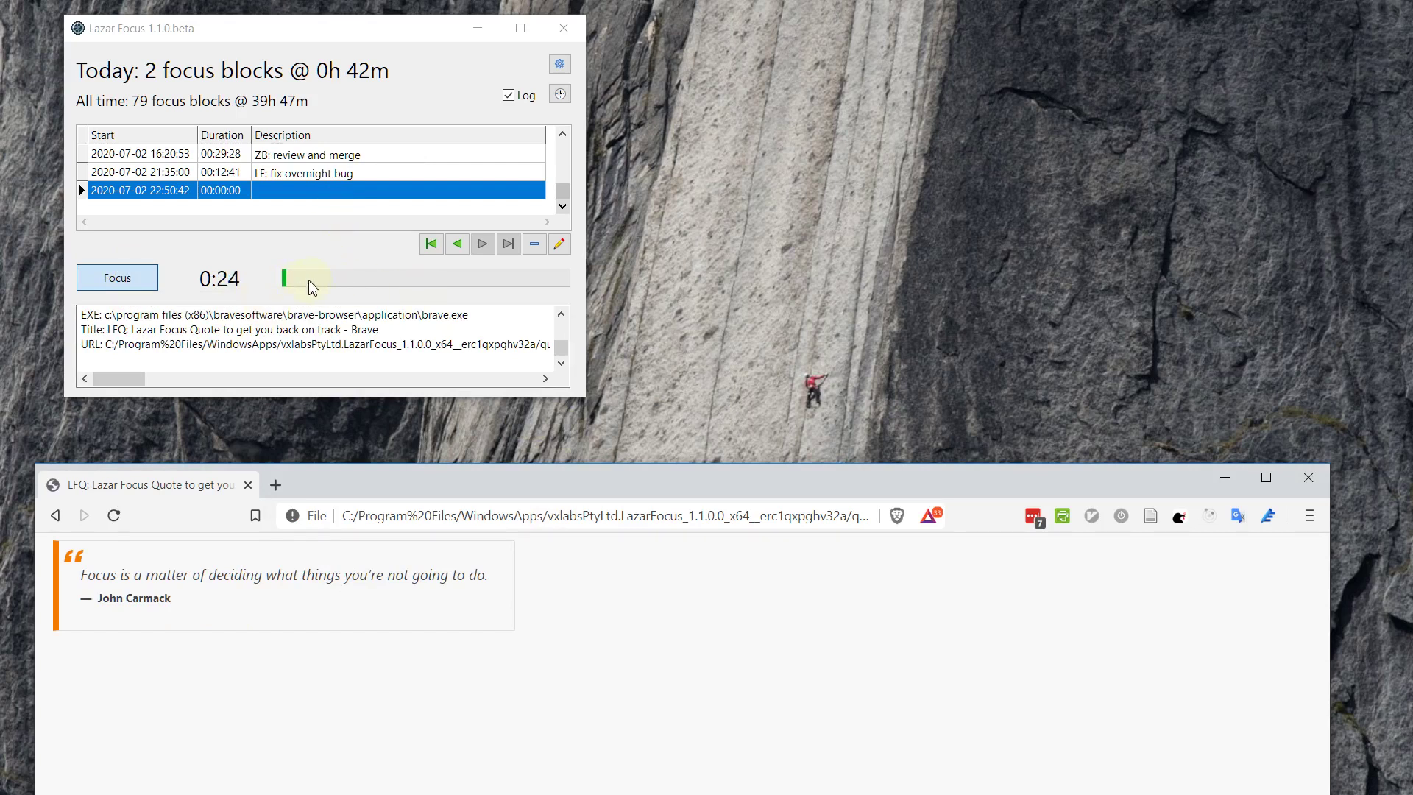
Check the pomodoro progress, describe the running focus block as "demonstrating focus block", and stop the block.
mouse_move(309, 287)
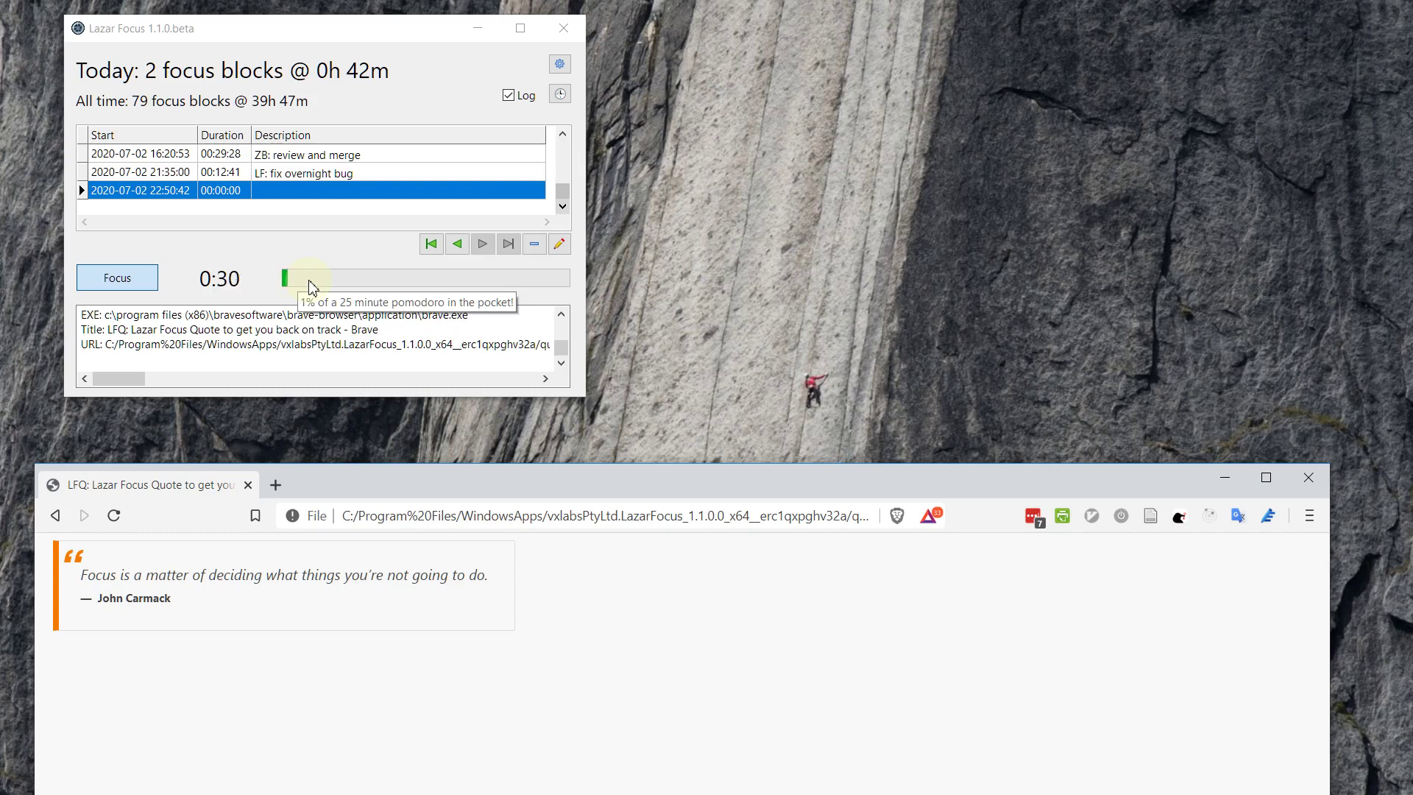
double_click(305, 190)
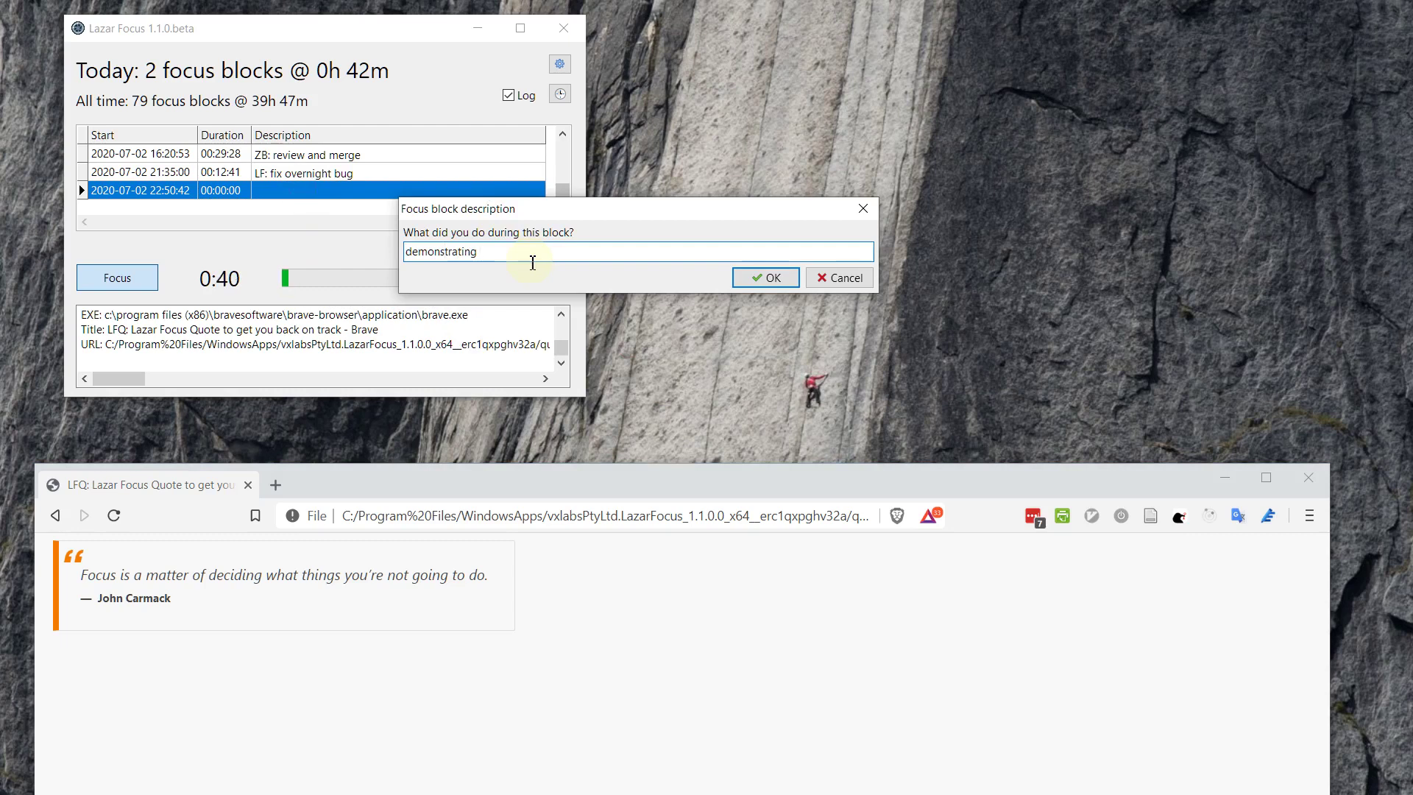
key(Return)
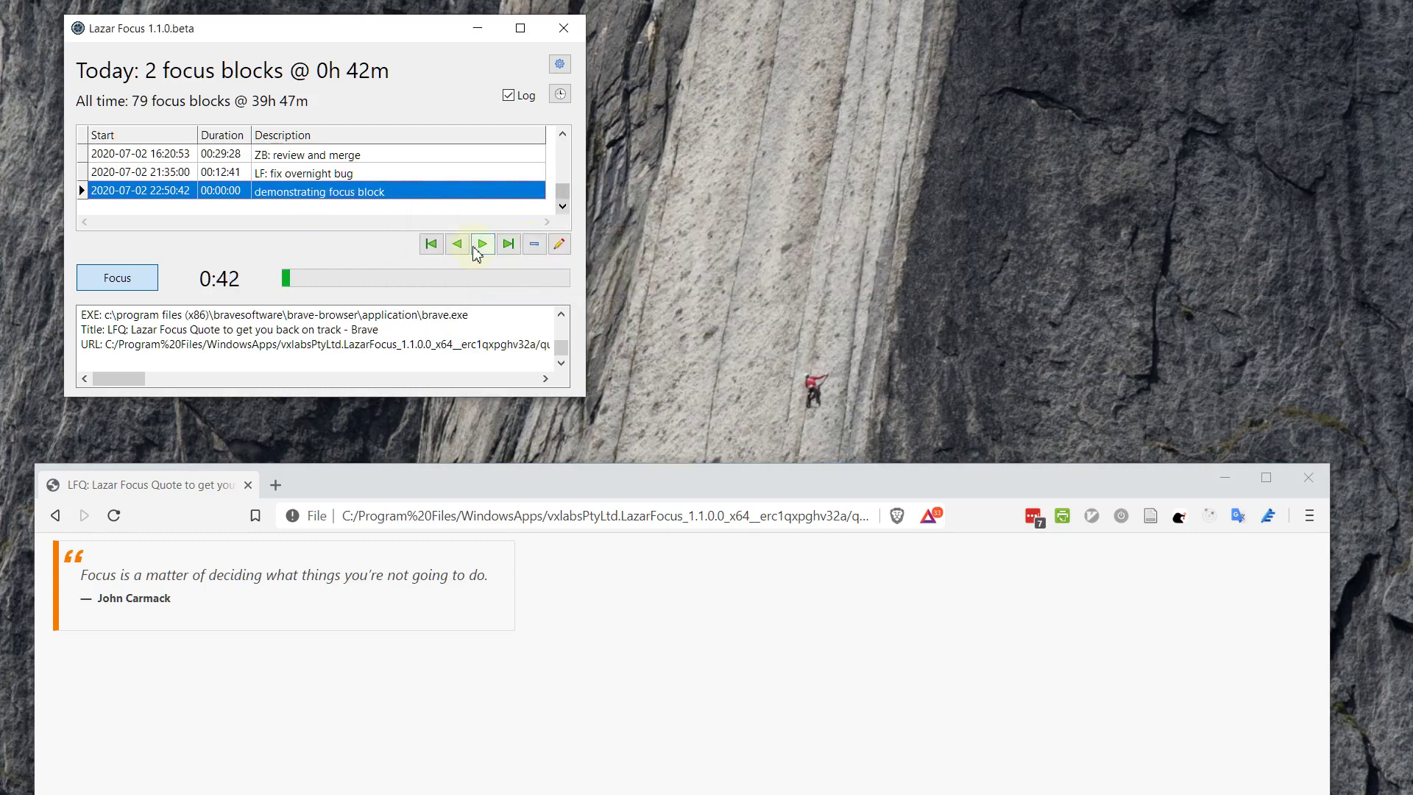
click(122, 284)
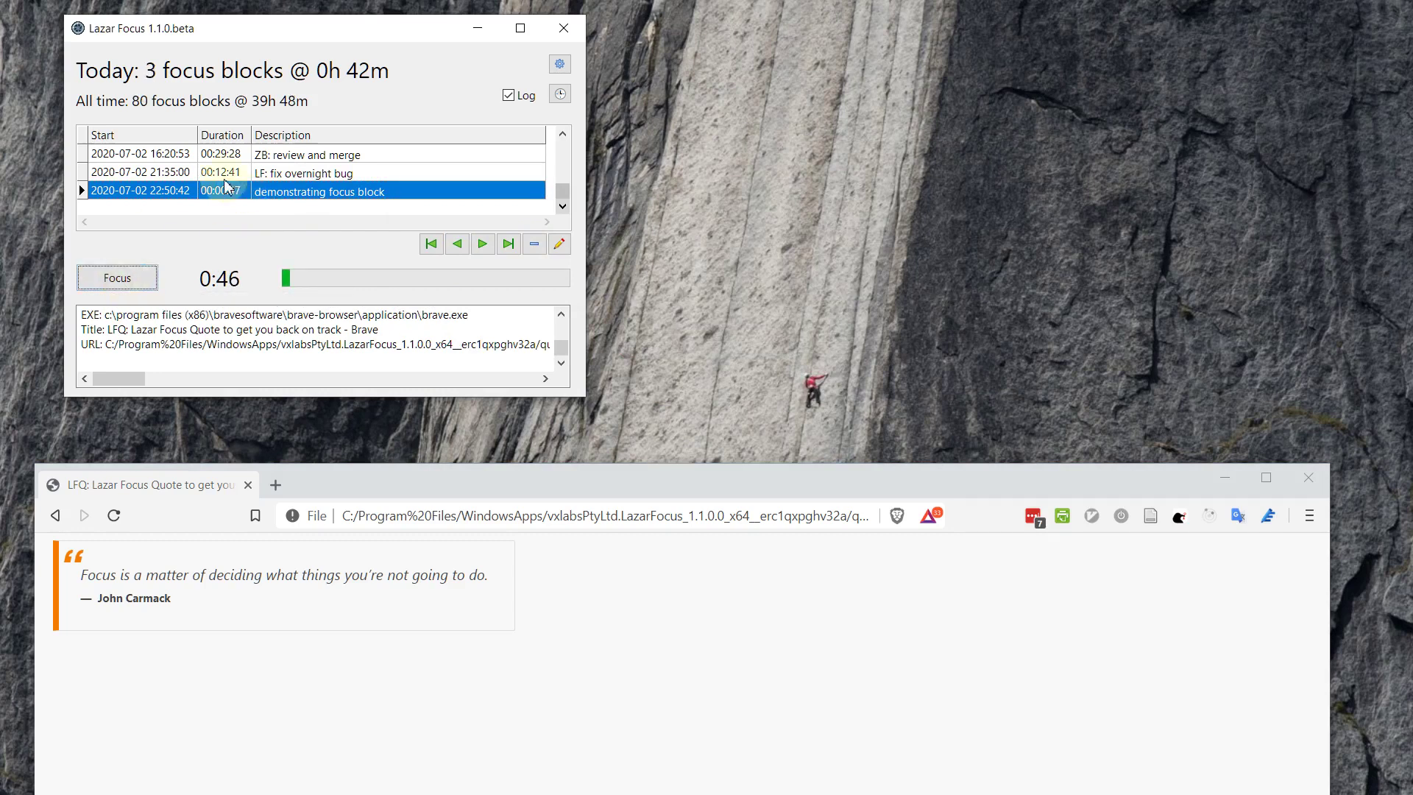
Change the description of the newest focus block to "yes this happened.".
double_click(353, 192)
click(728, 349)
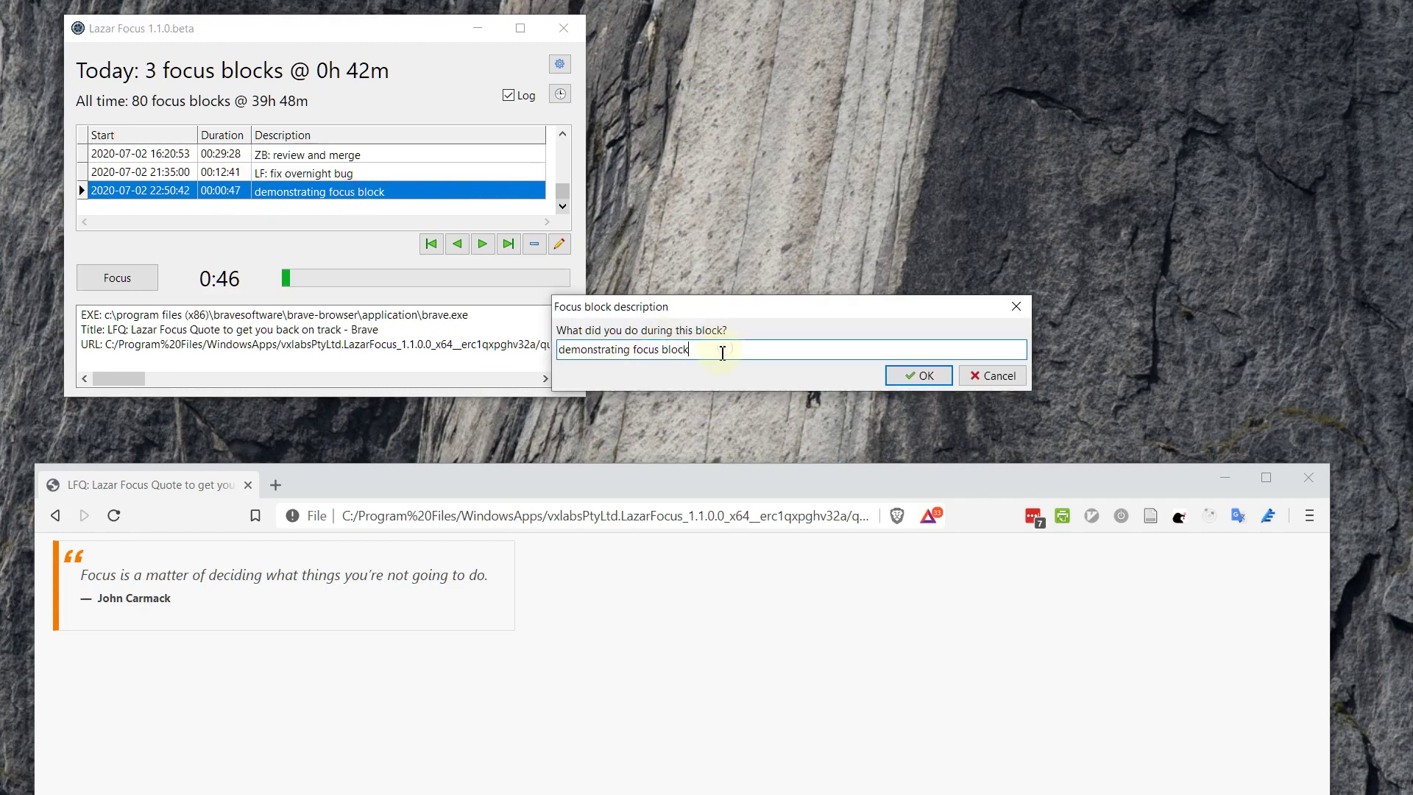
key(ctrl+a)
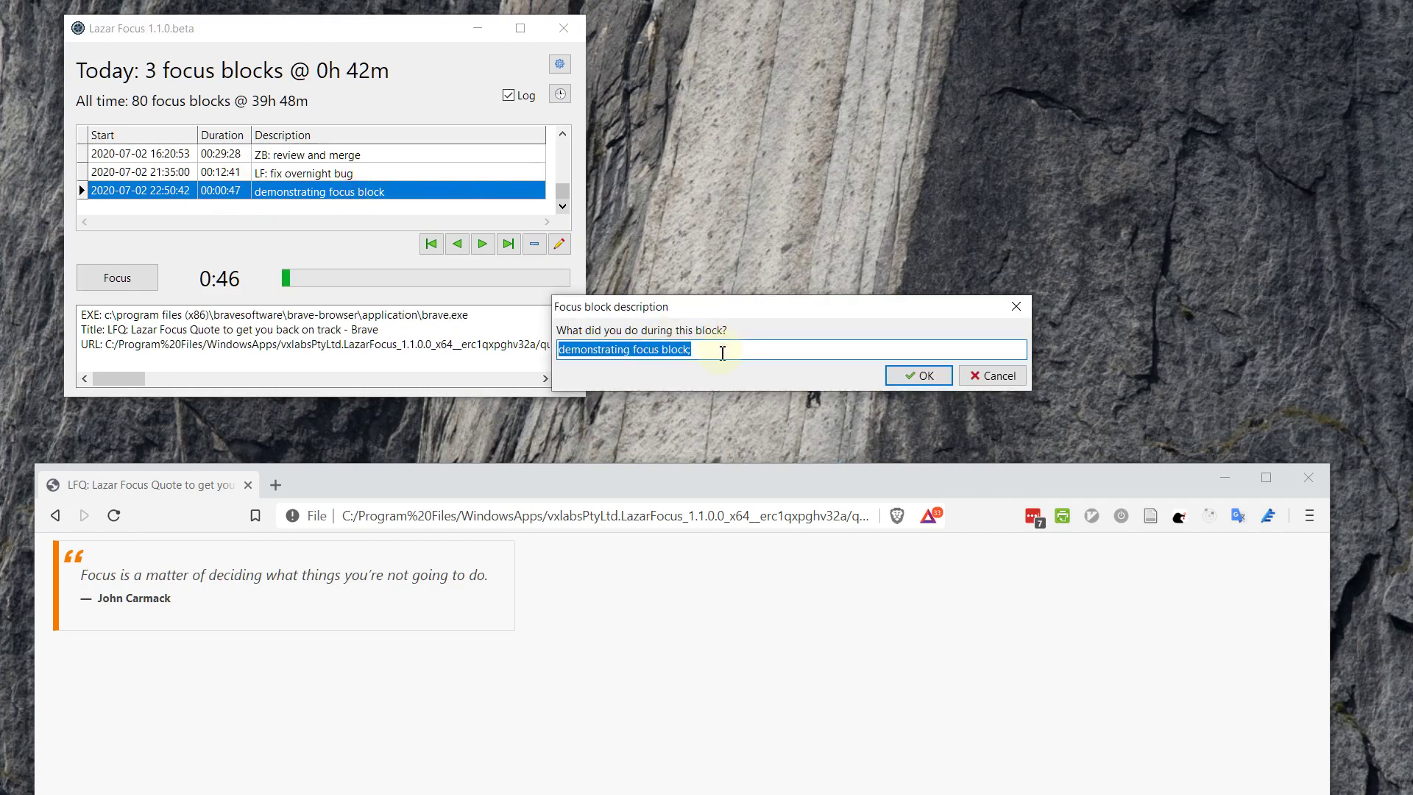
text(yes this happened.)
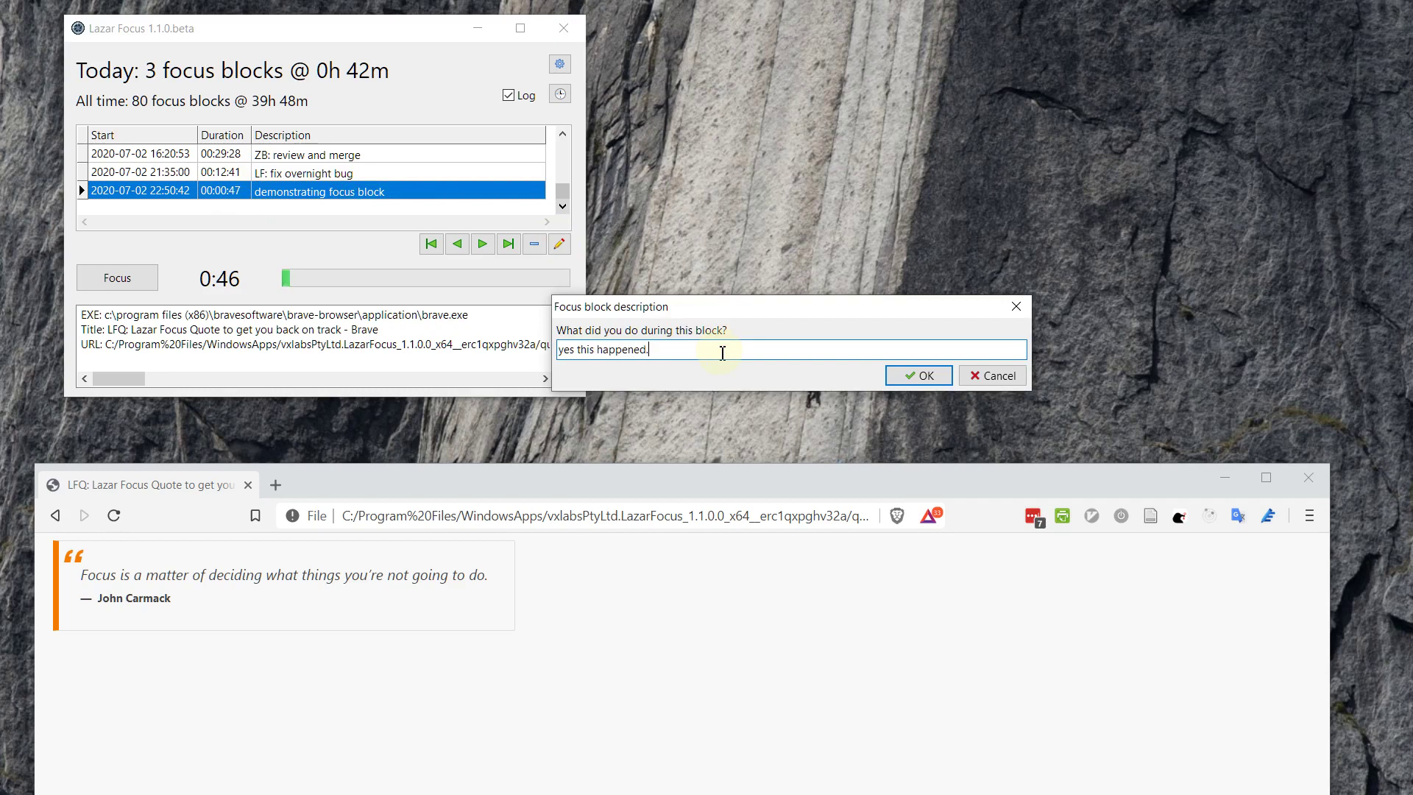
key(Return)
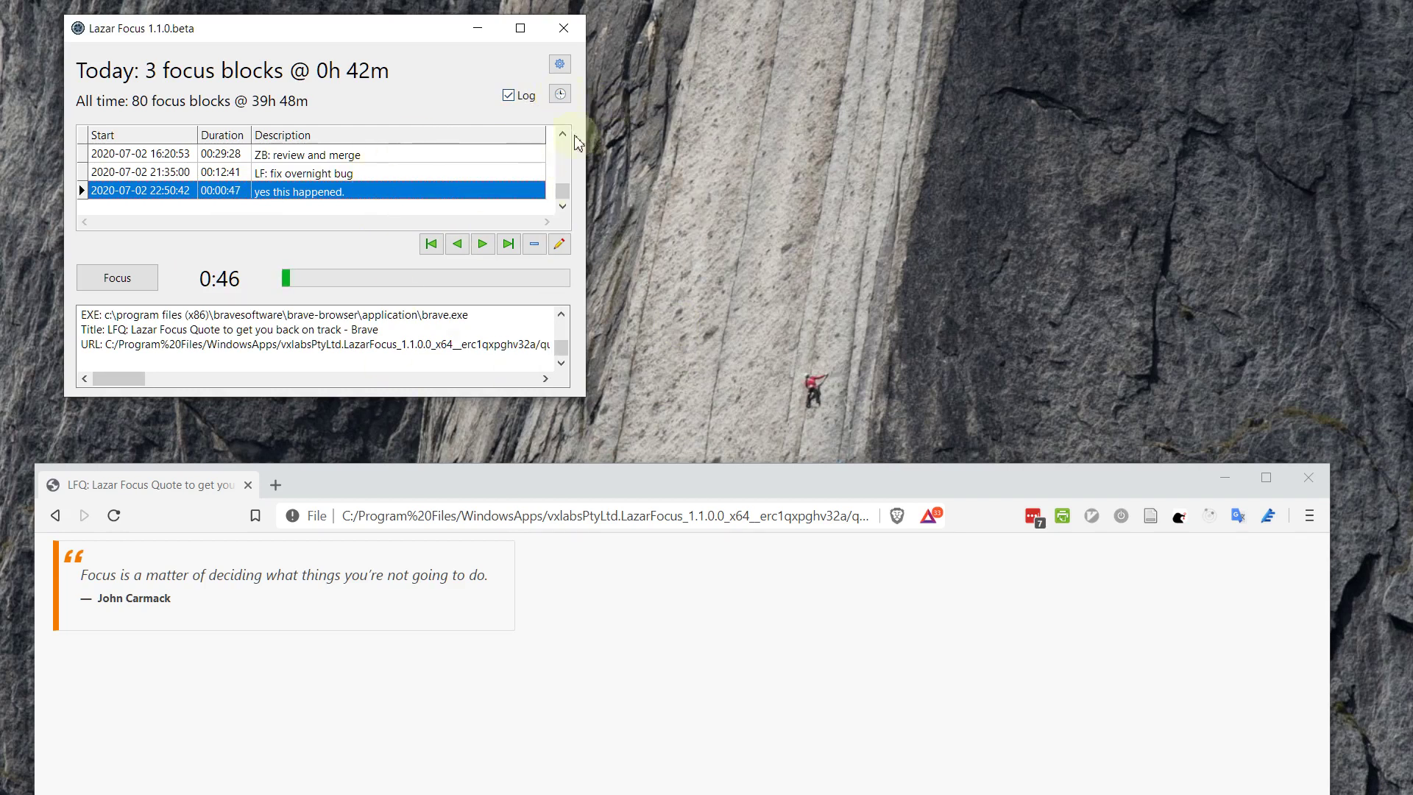
Open the activity logs beside the main window and examine the titles, URLs and EXE paths recorded on 2020-07-02.
click(560, 93)
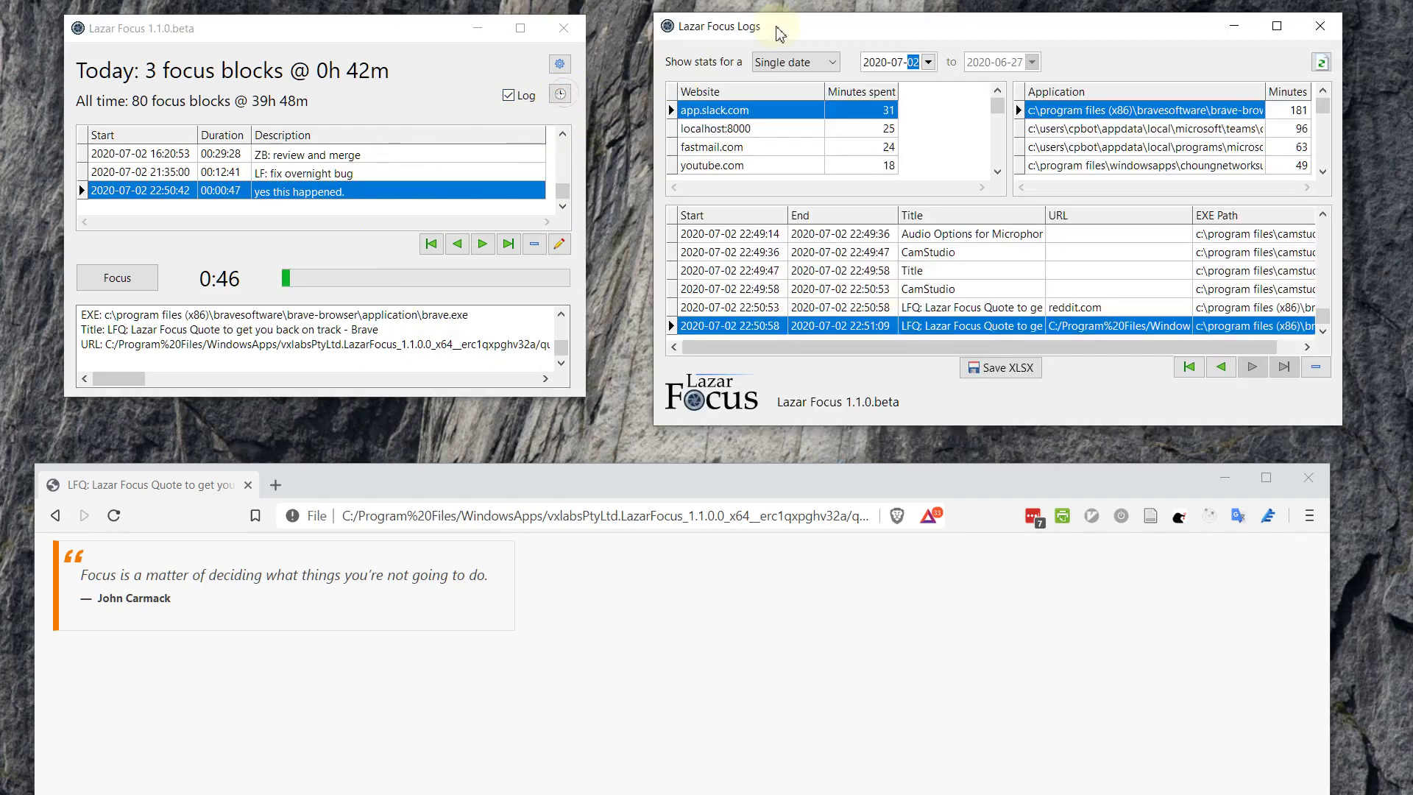
drag(787, 26, 779, 25)
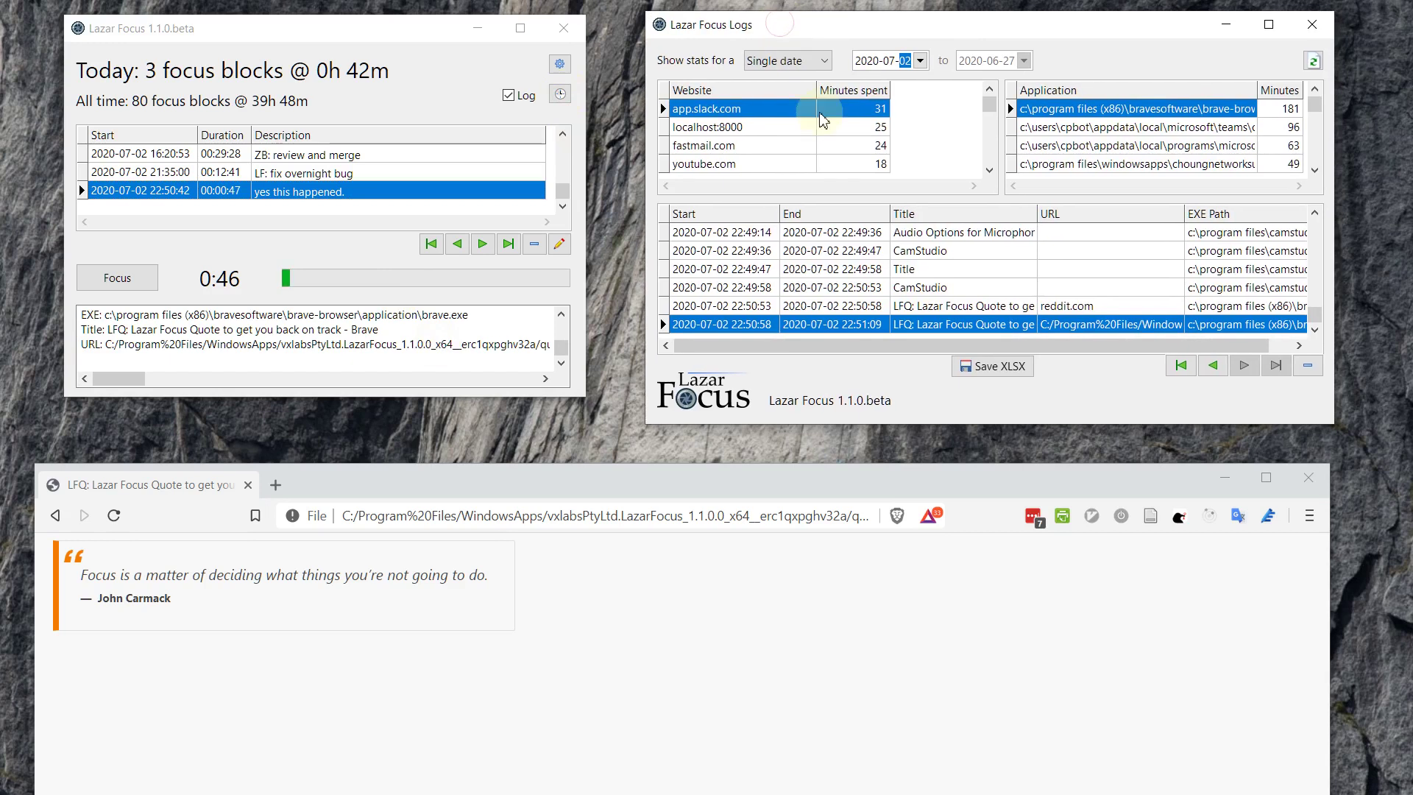
key(Up)
key(Up)
key(Up)
key(Up)
key(Up)
key(Up)
key(Up)
key(Up)
key(Up)
key(Up)
key(Up)
key(Up)
key(Up)
key(Up)
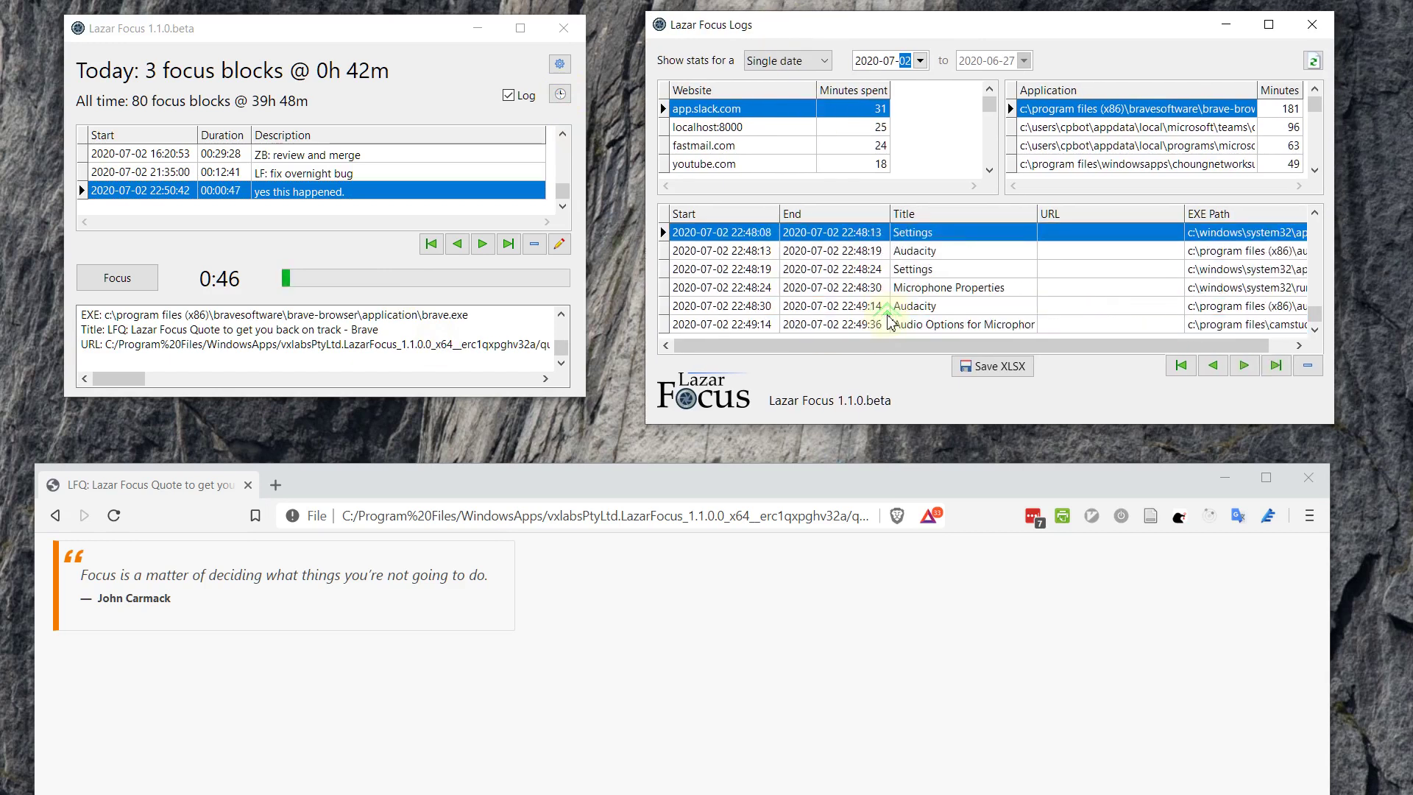
key(Down)
key(Down)
key(Down)
key(Down)
key(Down)
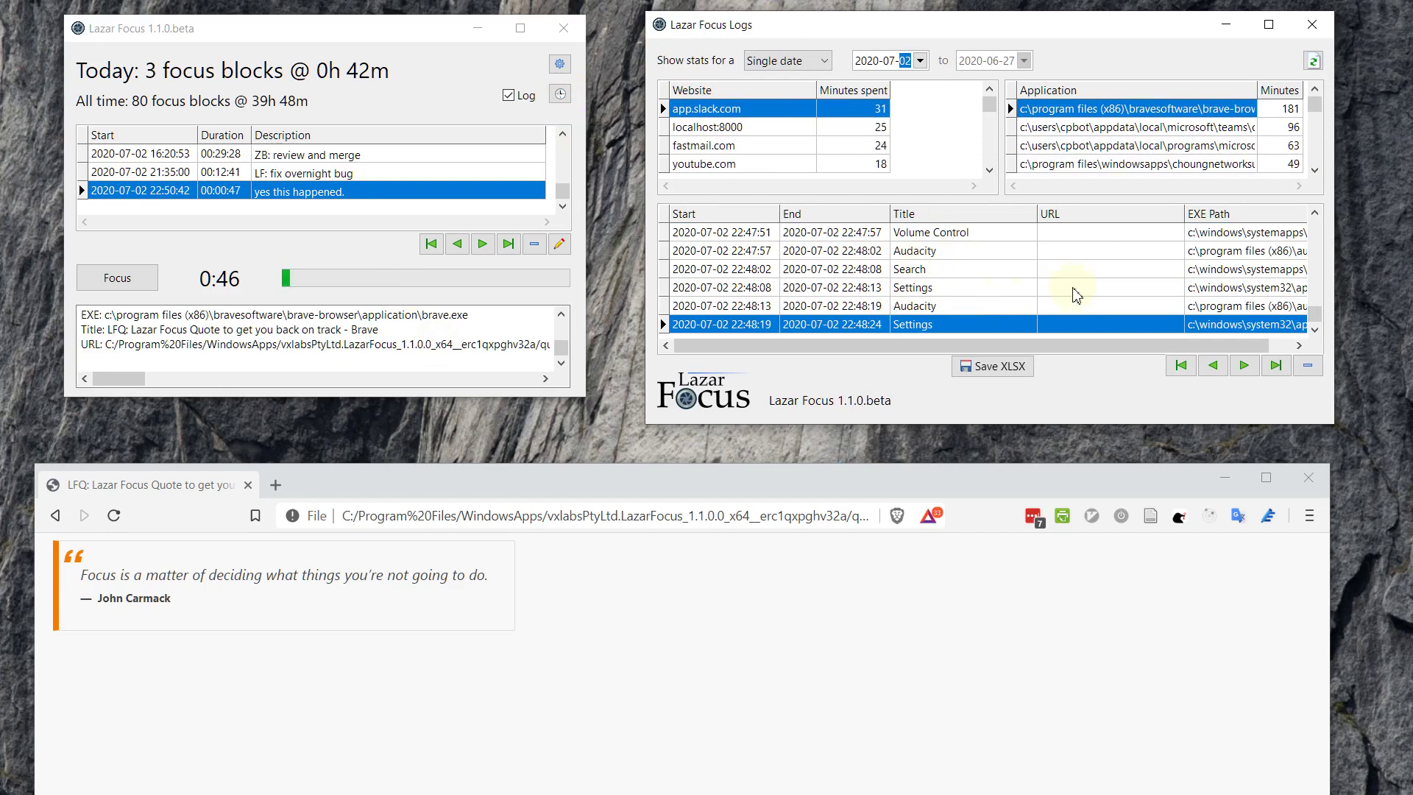
key(Page_Up)
key(Page_Up)
key(Page_Up)
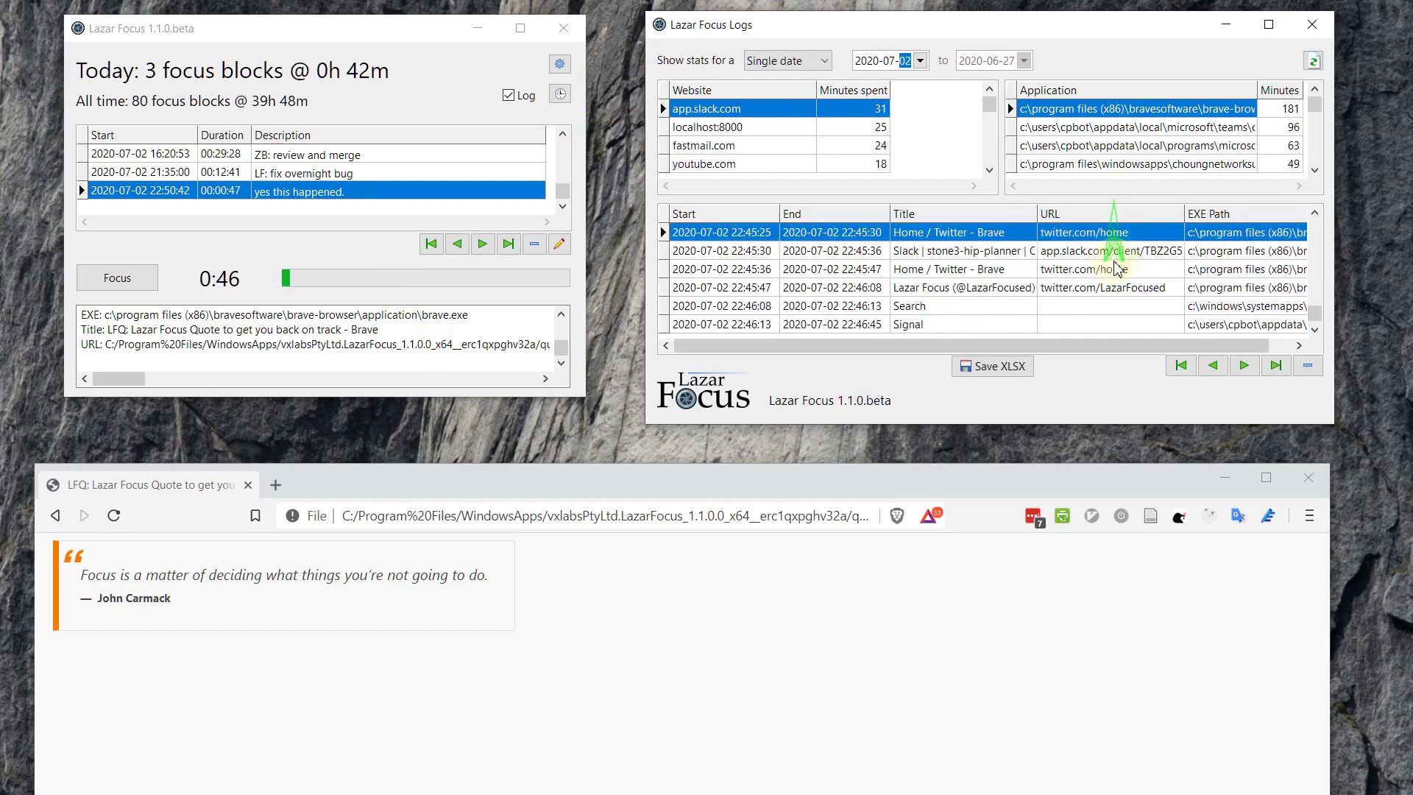
key(Page_Down)
key(Down)
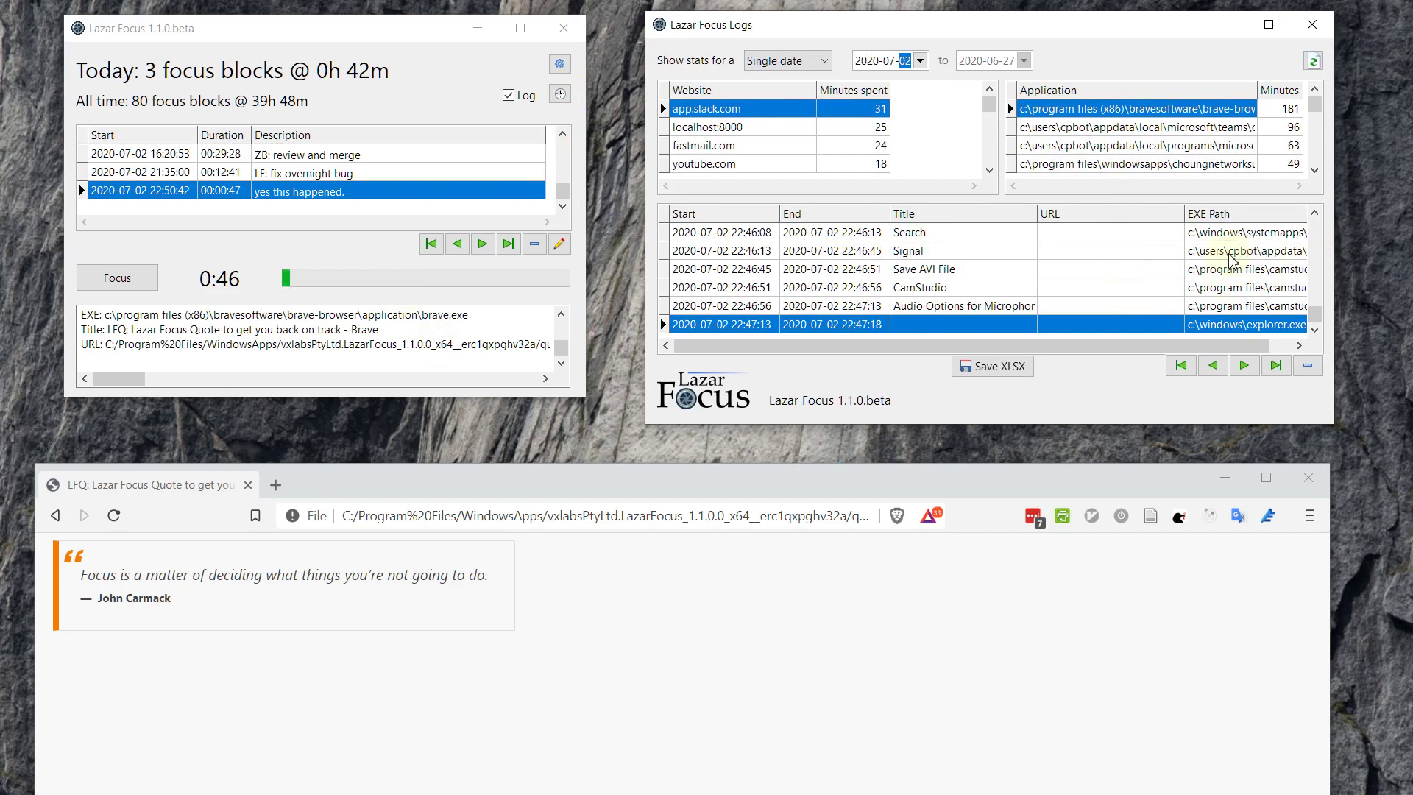
key(Down)
key(Down)
key(Down)
key(Down)
key(Down)
key(Down)
key(Down)
key(Down)
key(Down)
key(Down)
key(Down)
key(Down)
key(Down)
key(Down)
key(Down)
key(Down)
key(Down)
key(Down)
key(Down)
key(Down)
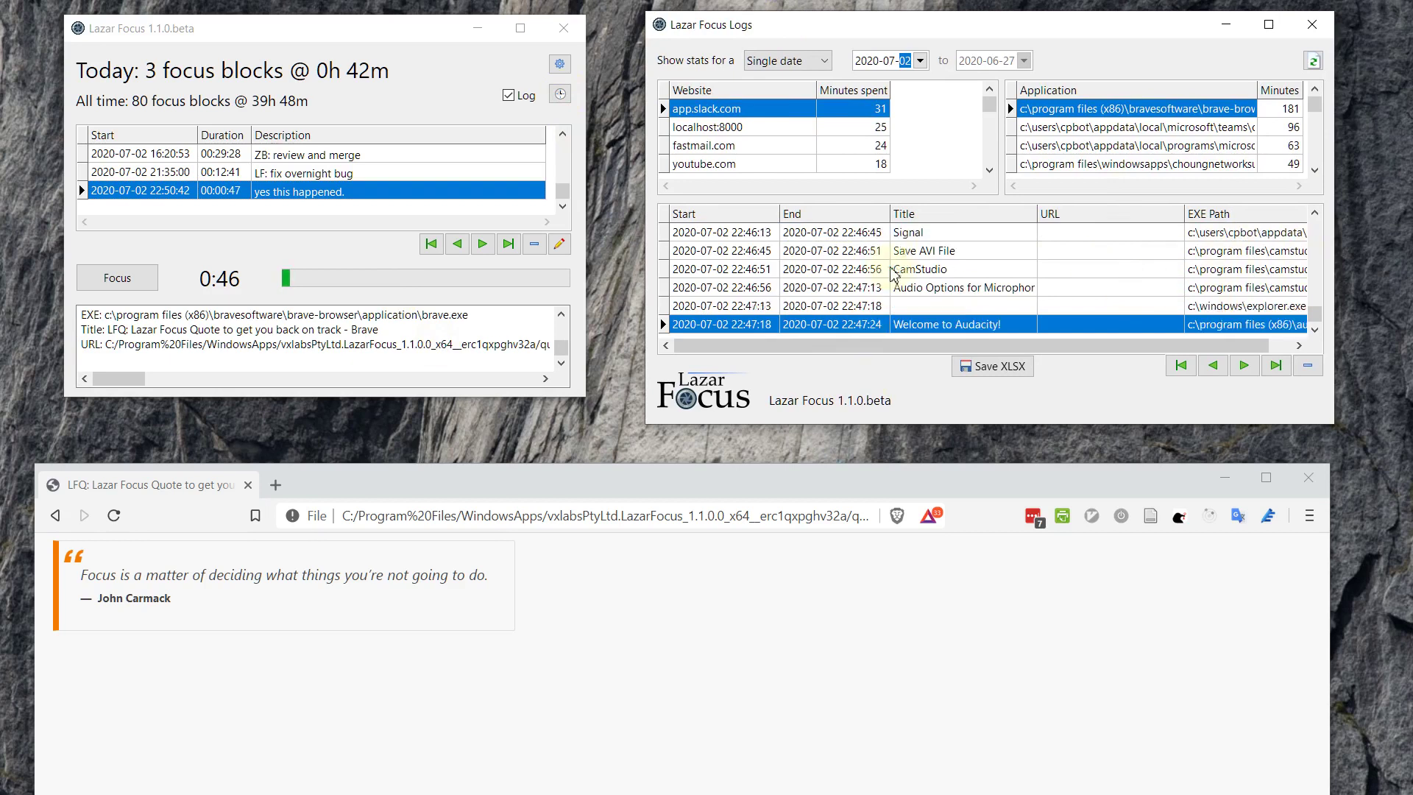
key(Down)
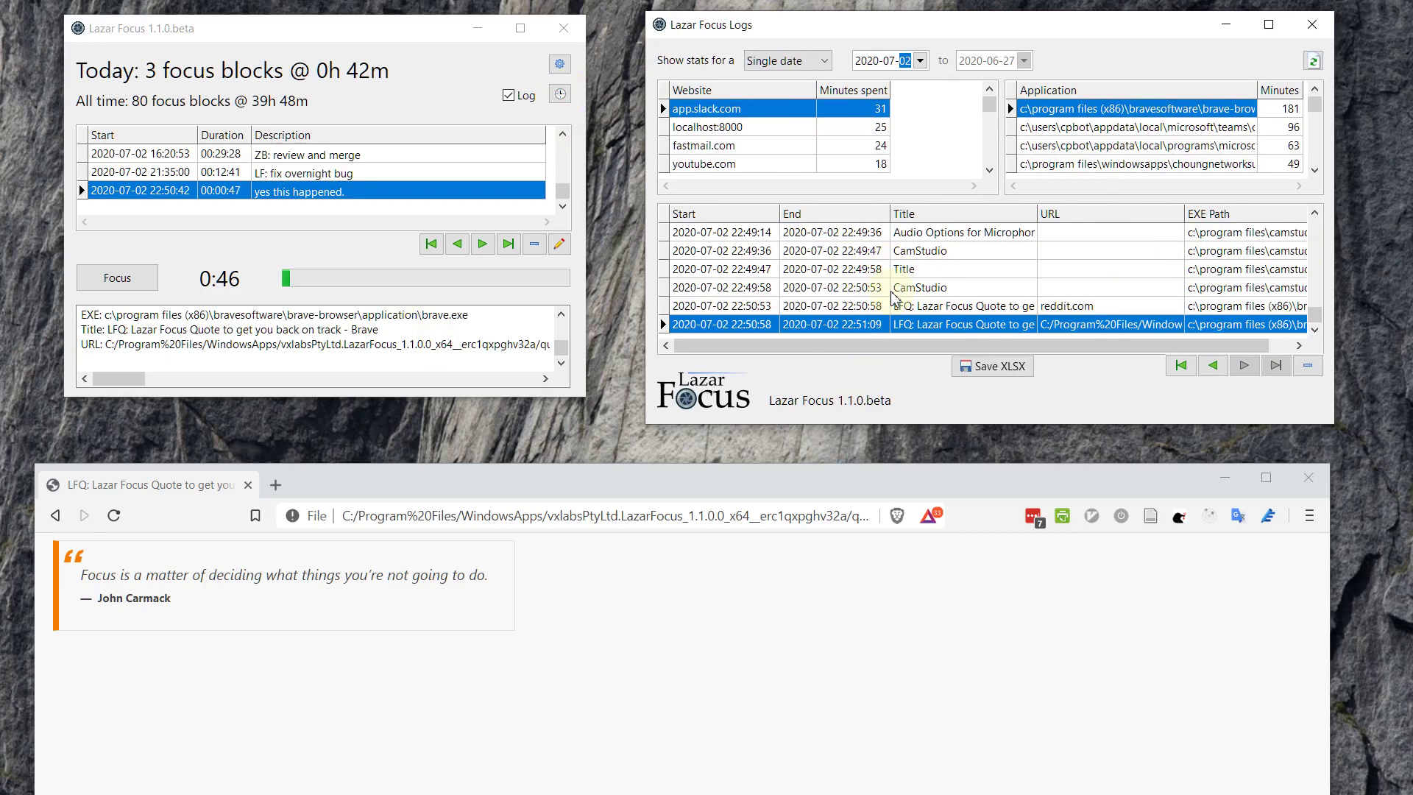
Switch to the browser, load twitter.com to produce new log entries, and move the browser window slightly up.
click(712, 480)
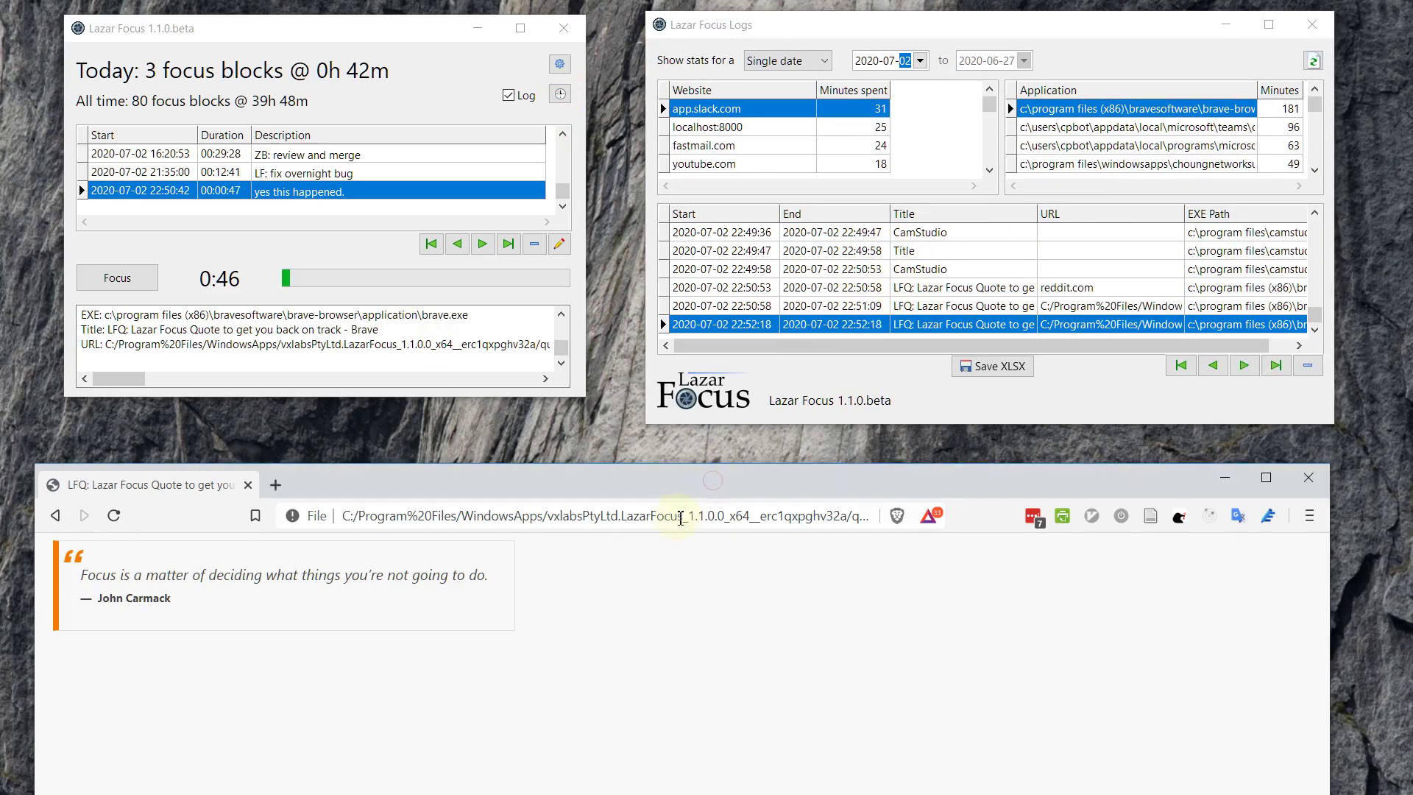
click(683, 512)
text(twitter.com)
key(Return)
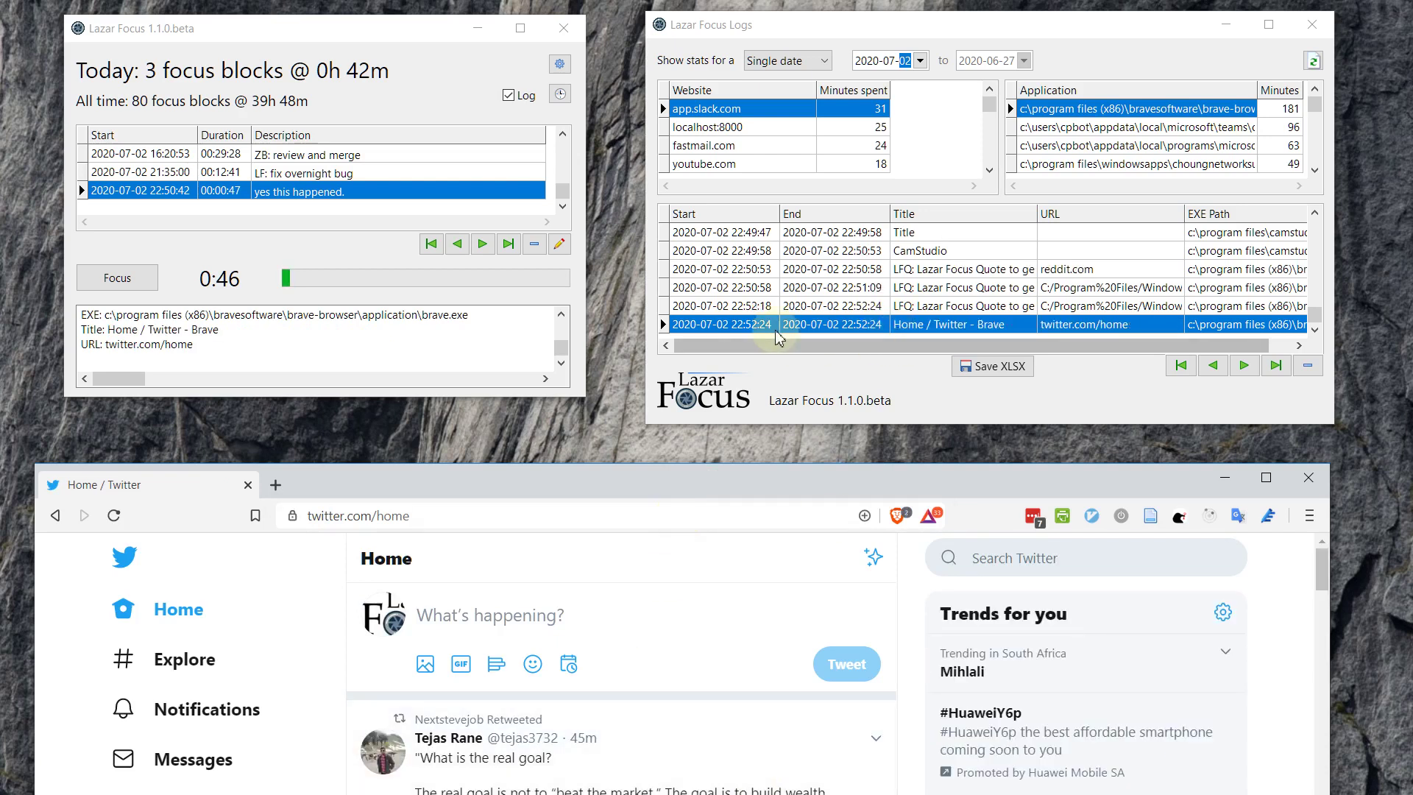
drag(809, 484, 802, 465)
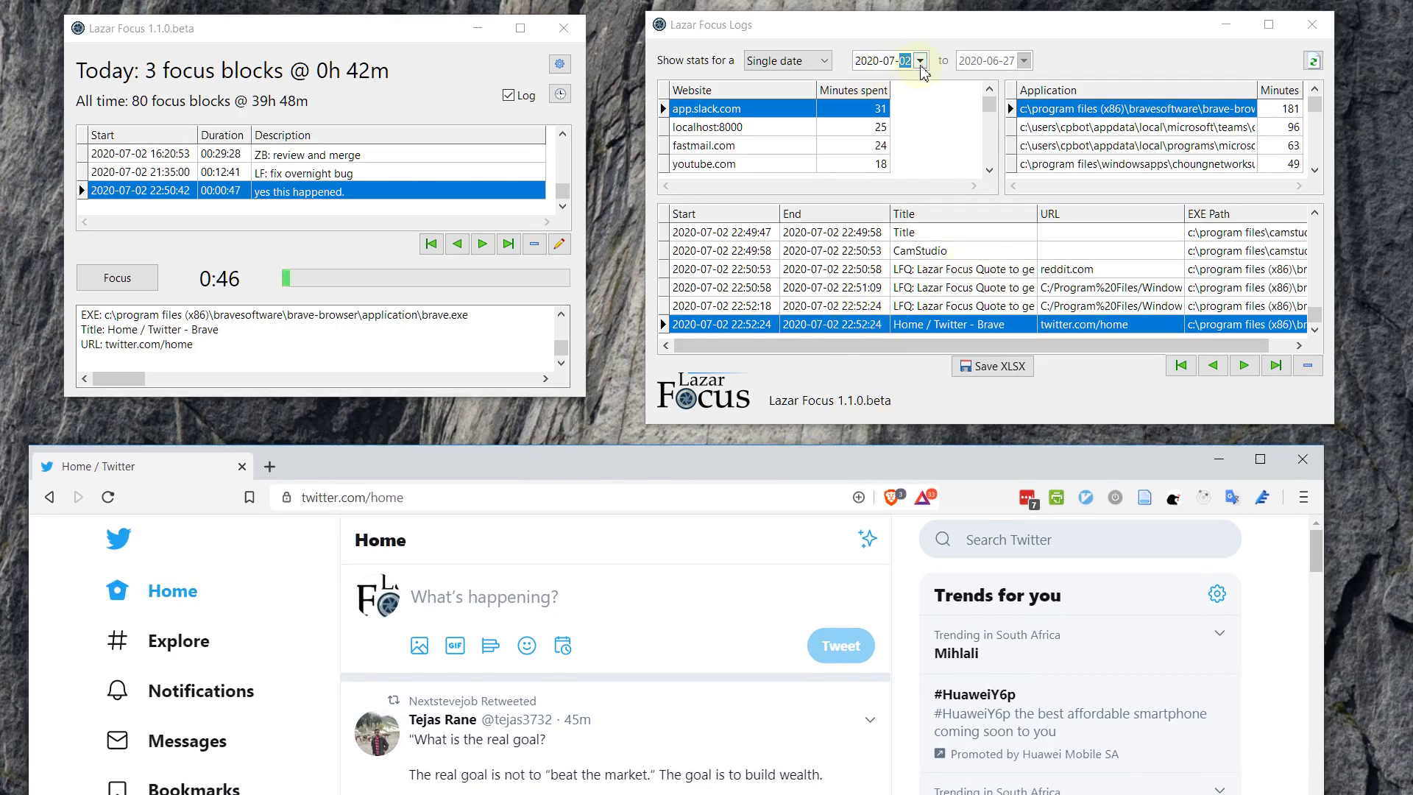
View the logged stats for 2020-07-01 and return the date to 2020-07-02.
key(Down)
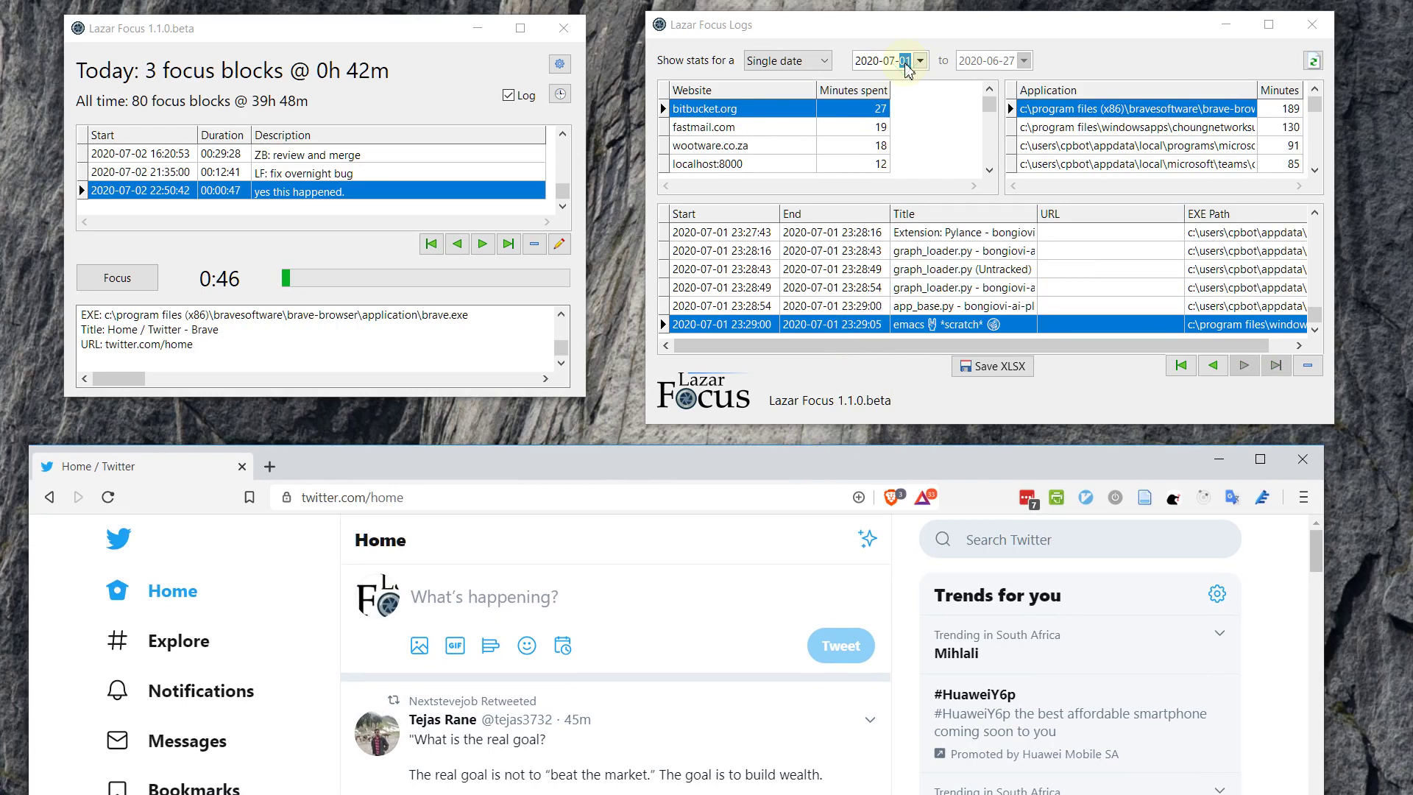
key(Down)
key(Up)
key(Up)
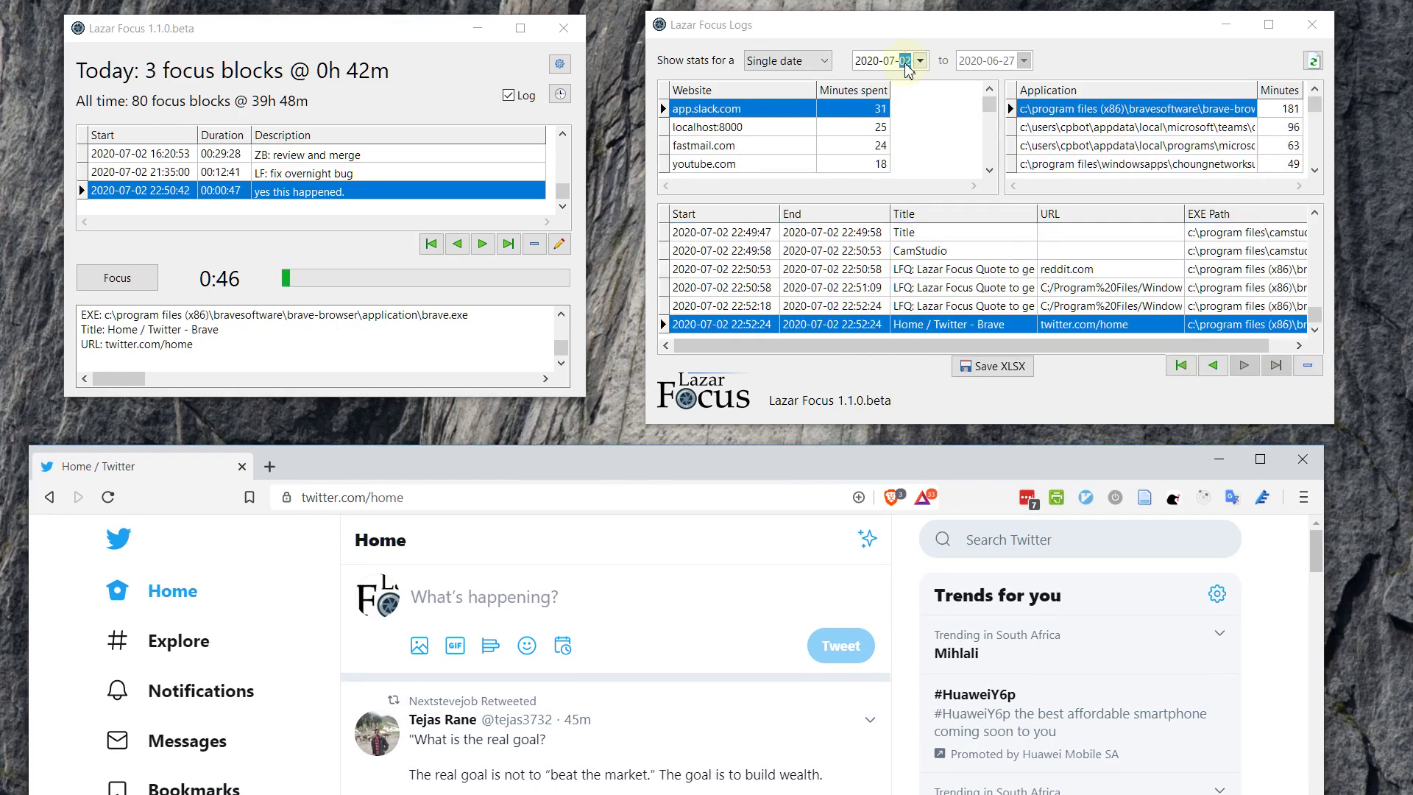
Set the single date of the log stats to 29 June 2020 using the calendar.
click(920, 61)
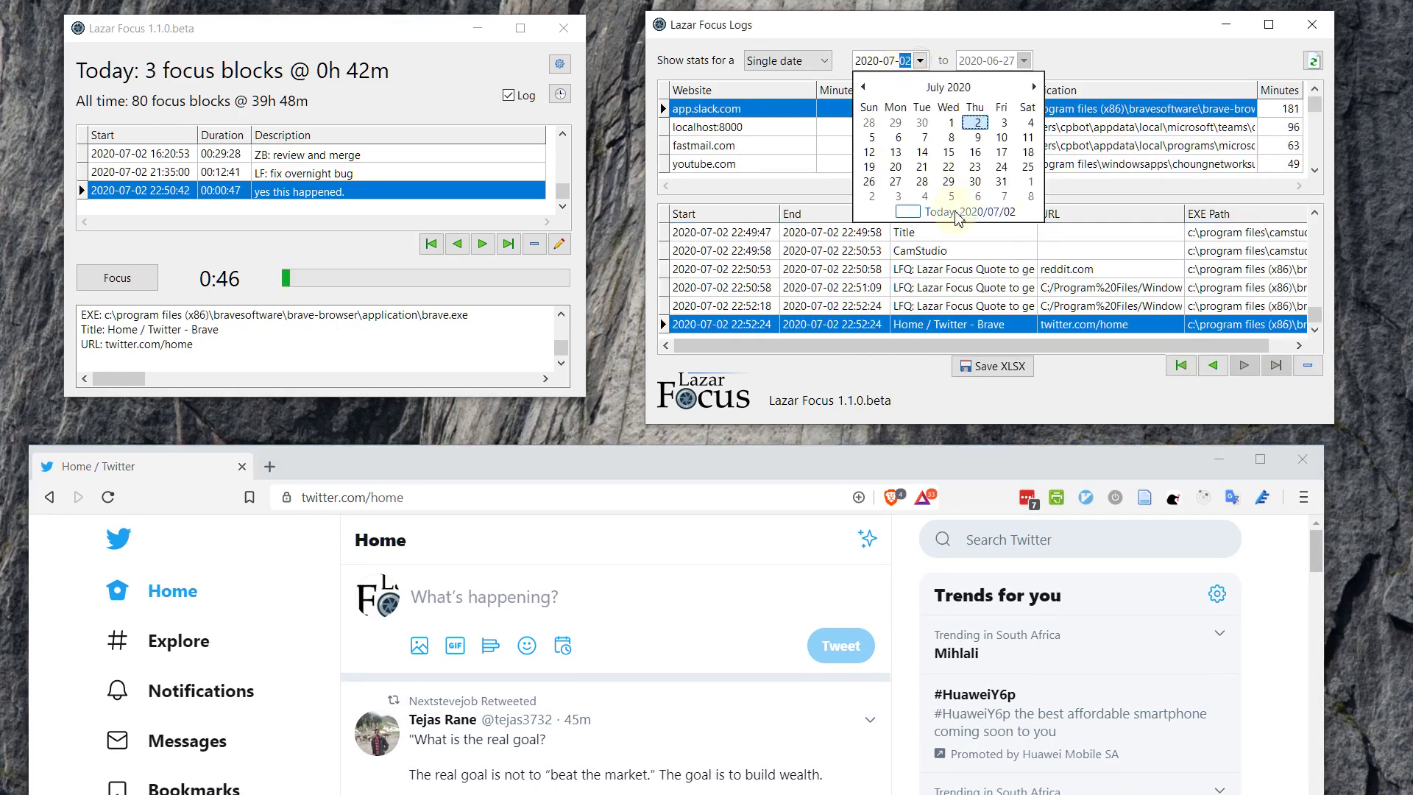
click(863, 87)
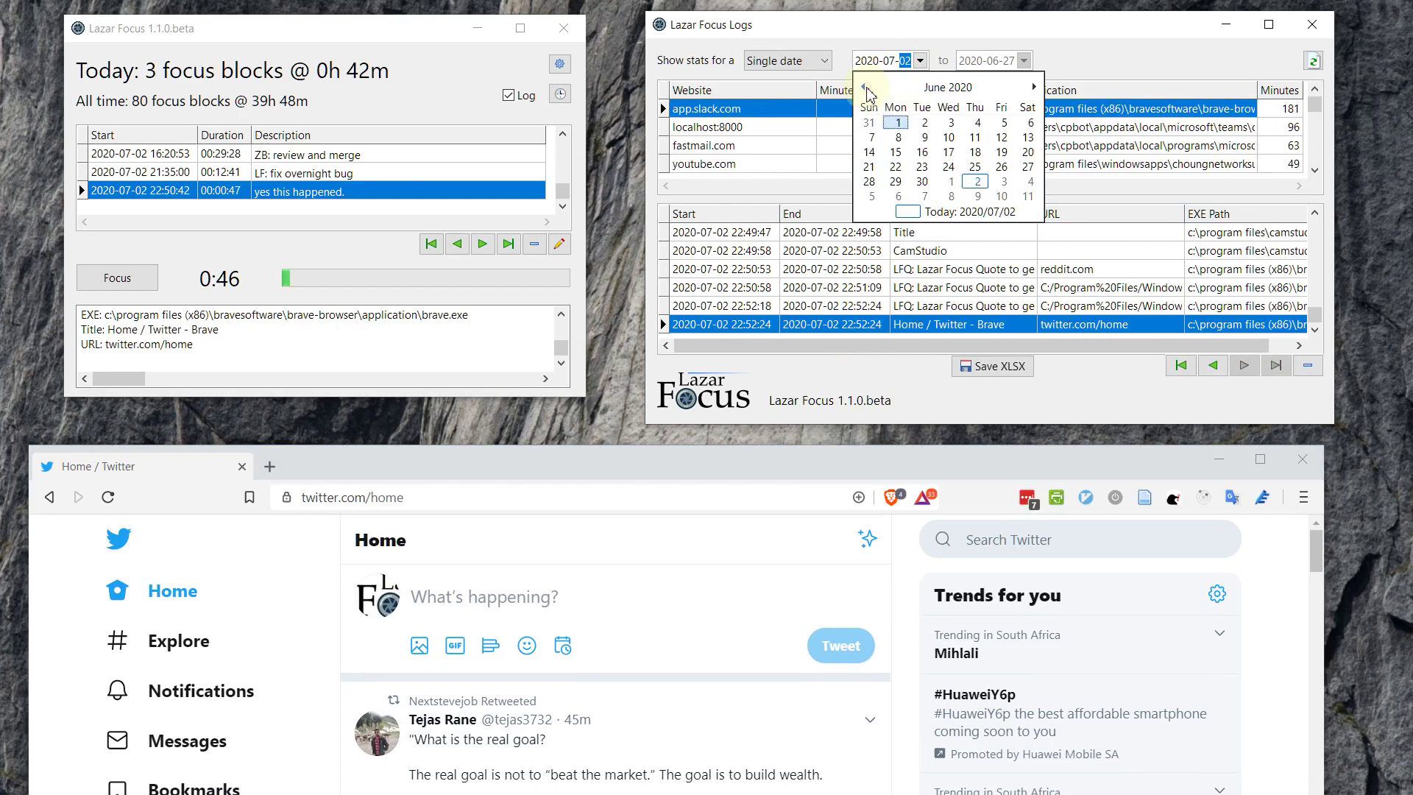
click(895, 181)
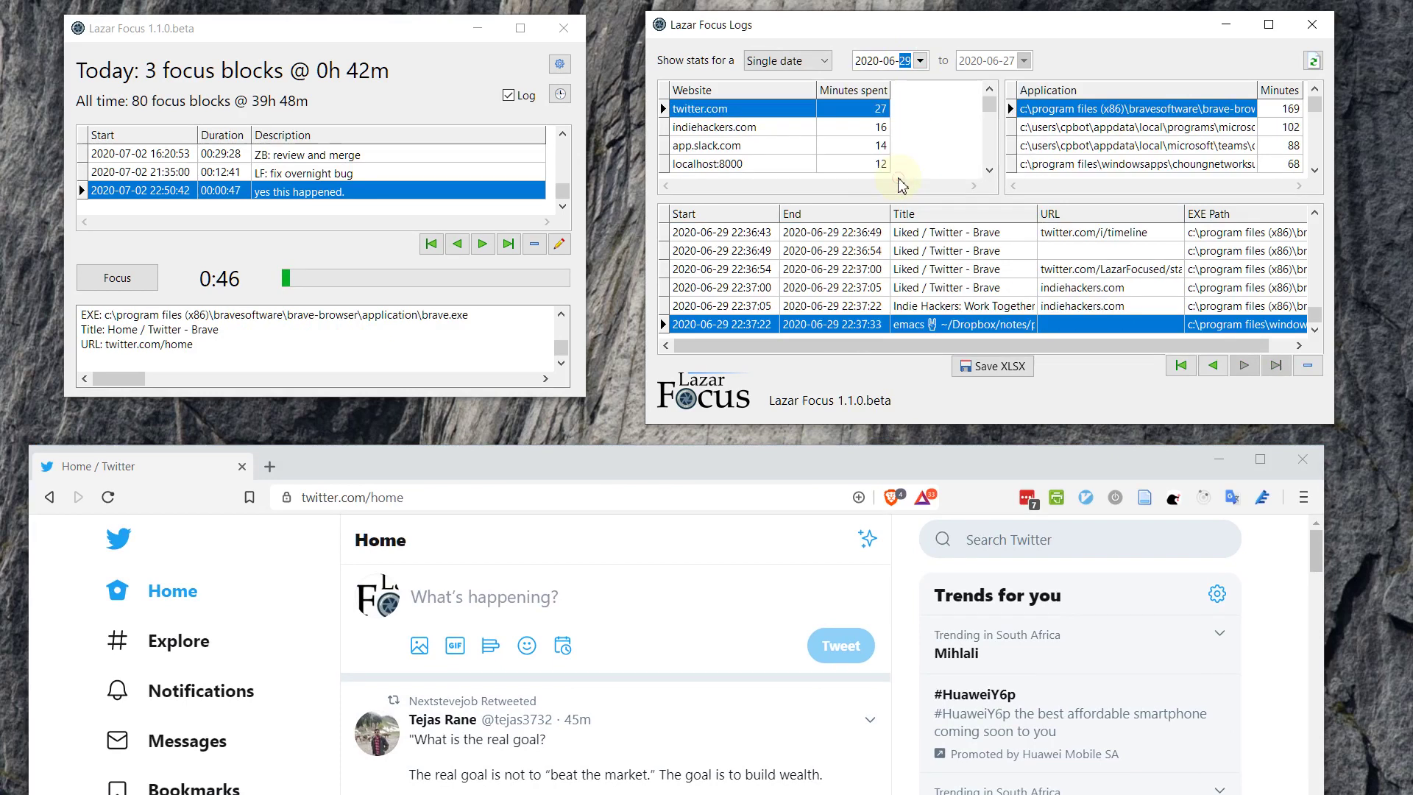
Examine the activity entries logged on 2020-06-29, from the latest ones back to the BGAIP frontend entry in the afternoon.
key(Up)
key(Up)
key(Up)
key(Up)
key(Up)
key(Up)
key(Up)
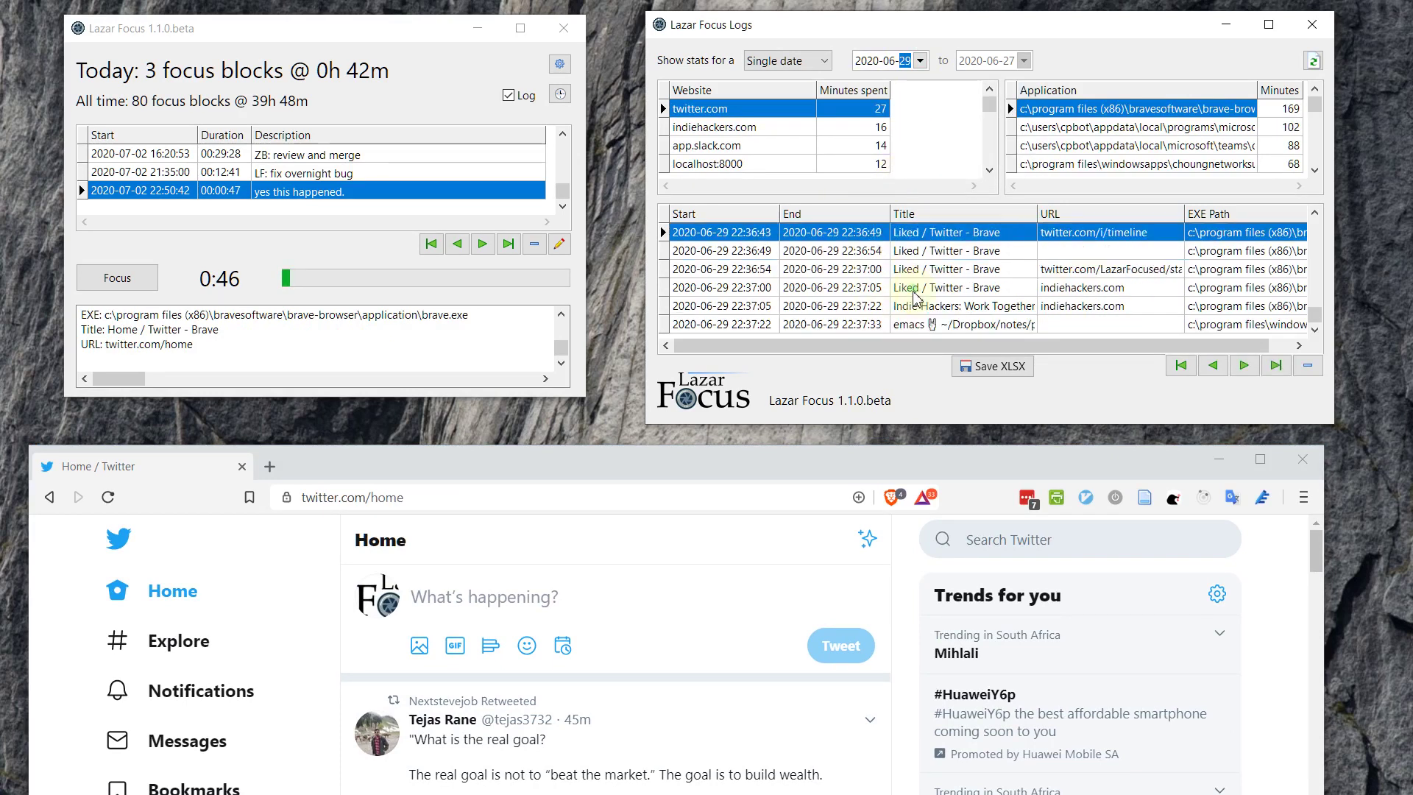
key(Up)
key(Up)
key(Up)
key(Up)
key(Up)
key(Up)
key(Down)
key(Down)
key(Down)
key(Down)
key(Down)
key(Down)
key(Down)
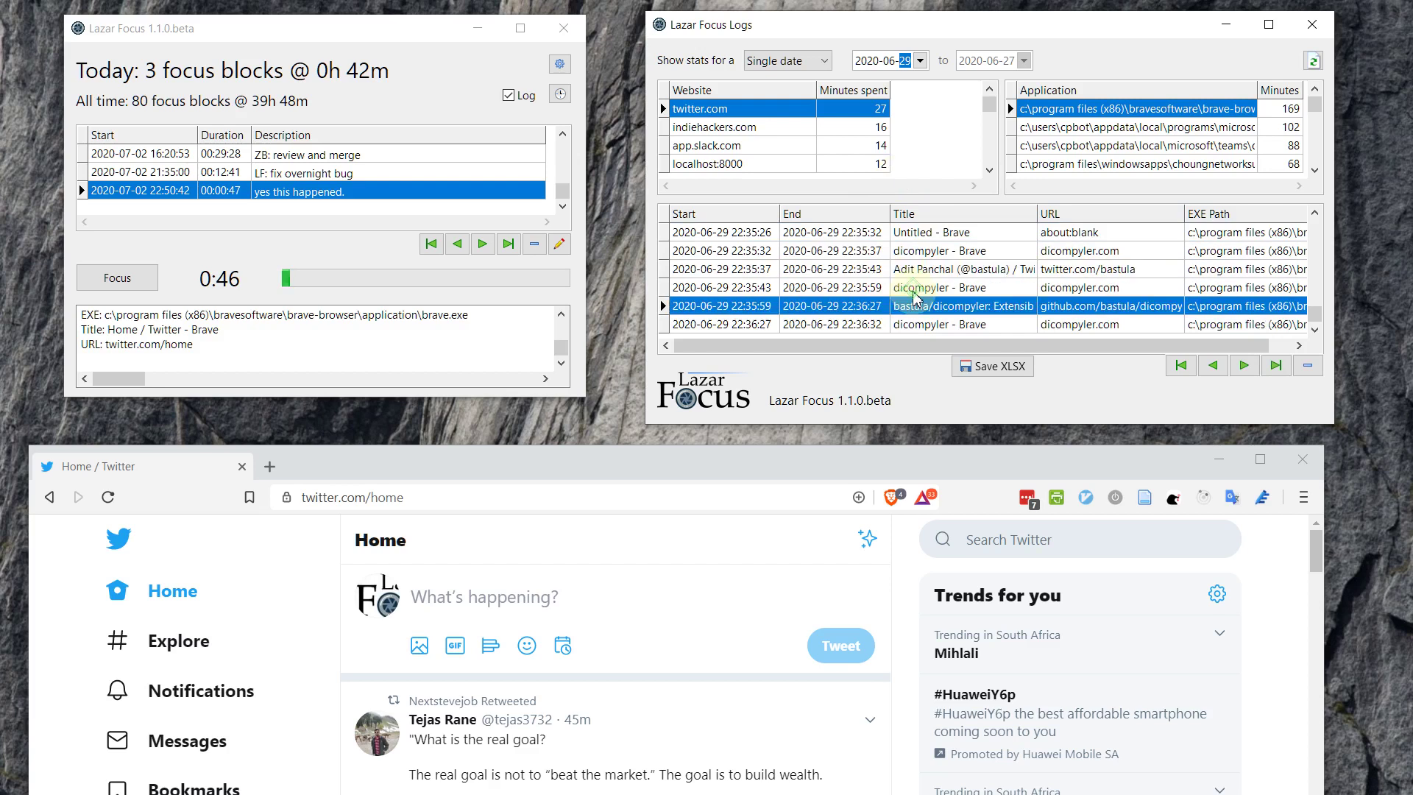
key(Down)
key(Down)
key(Down)
key(Down)
key(Down)
key(Down)
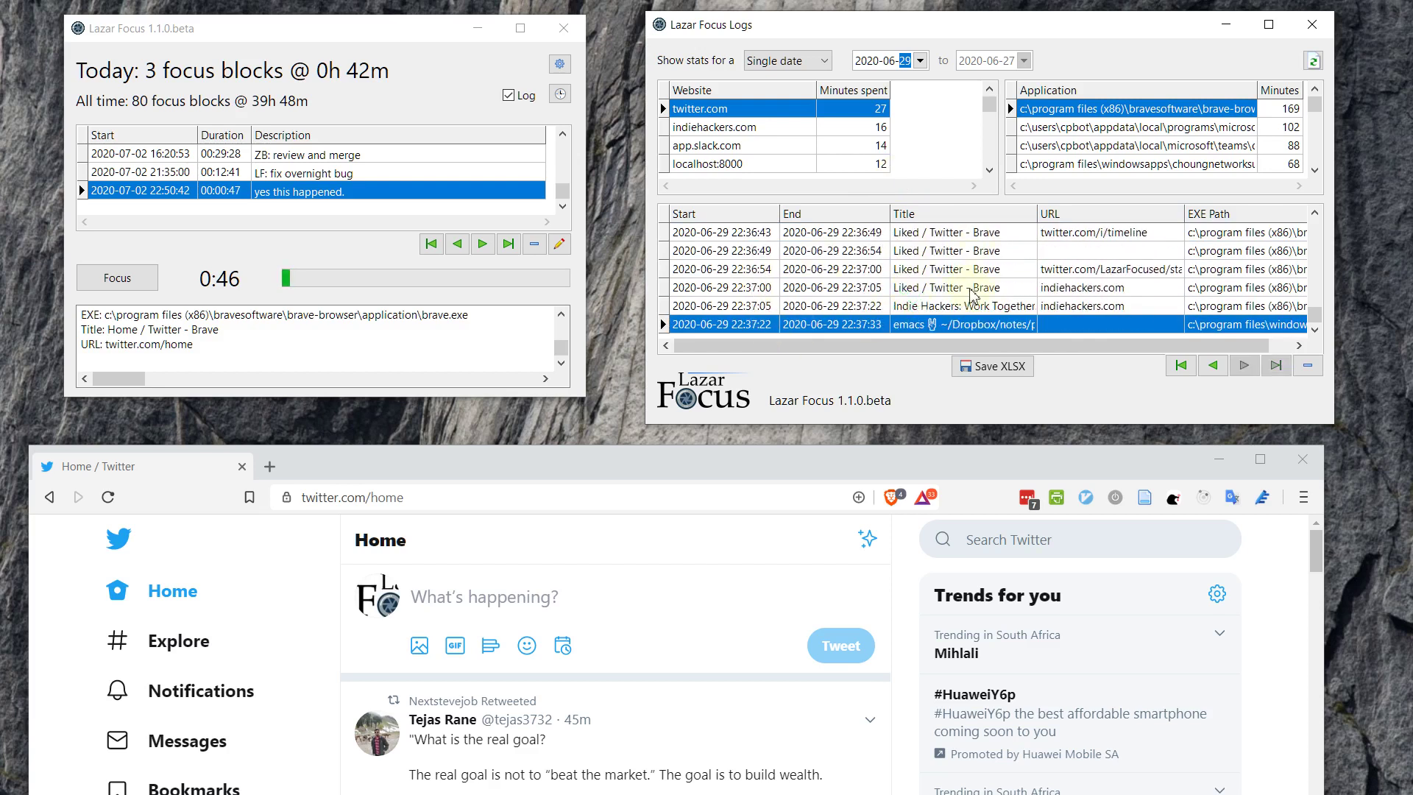
scroll(917, 296, up, 20)
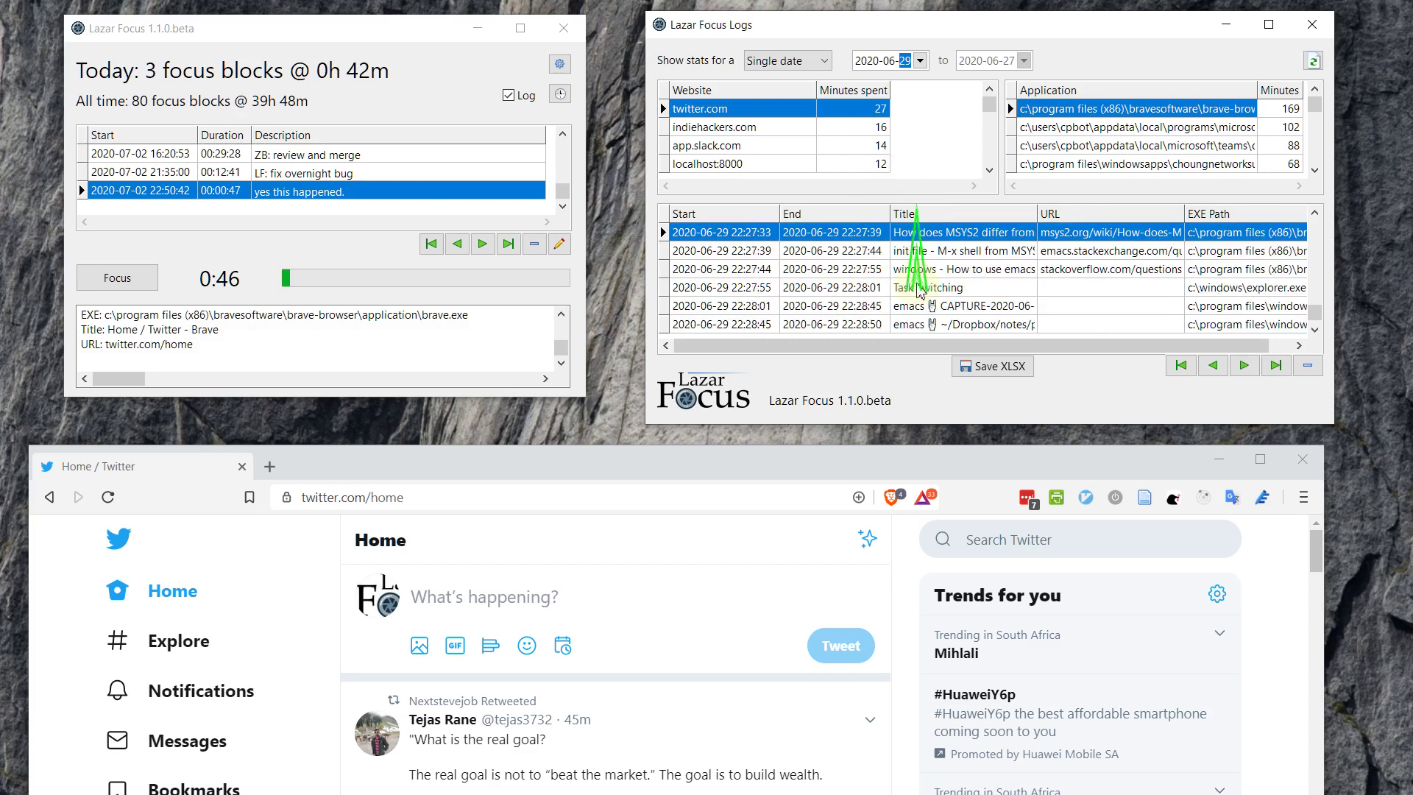
drag(1315, 313, 1315, 278)
click(861, 251)
click(928, 270)
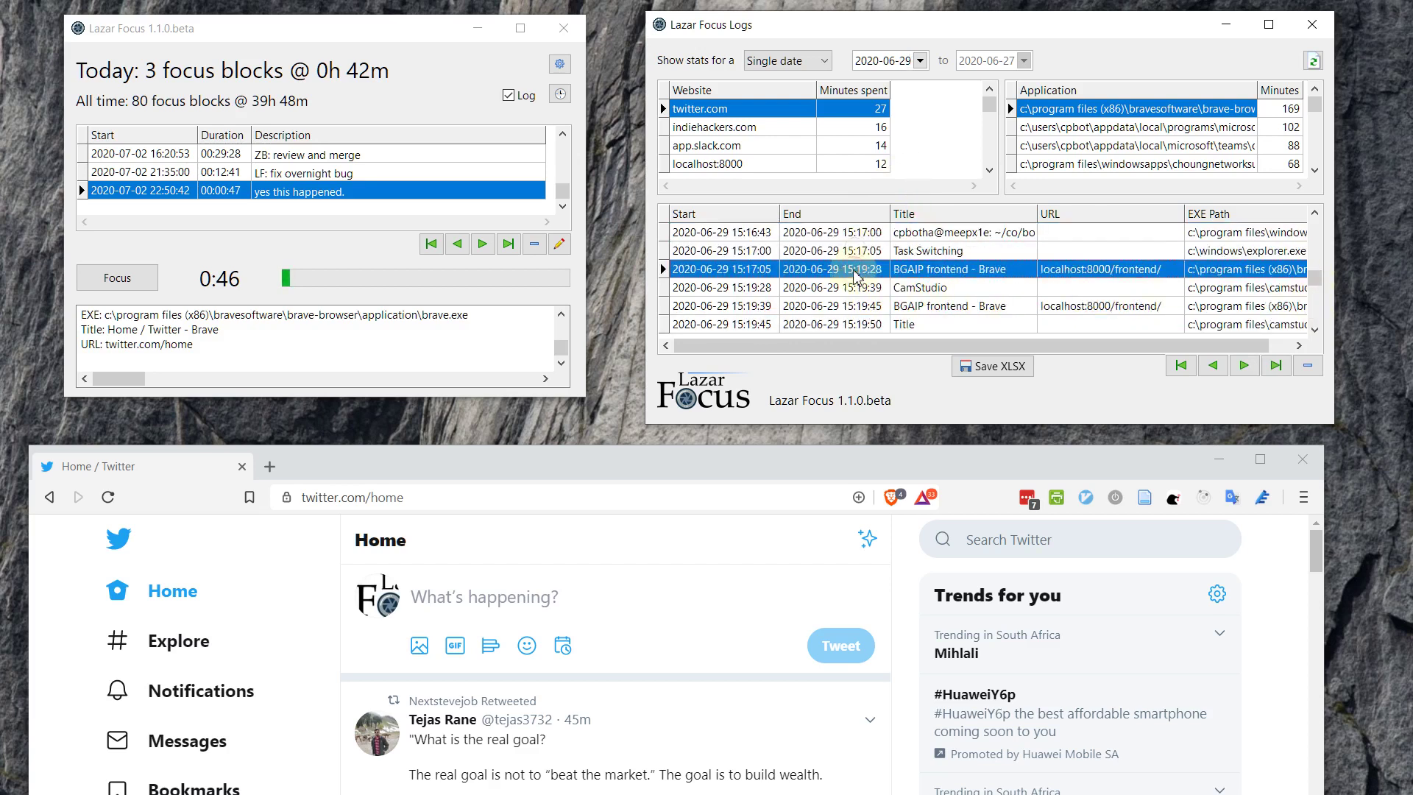
Examine the 2020-06-29 activity entries that follow the BGAIP frontend entry, through the CamStudio recording up to the Videos folder entry.
click(888, 287)
key(Down)
key(Down)
key(Down)
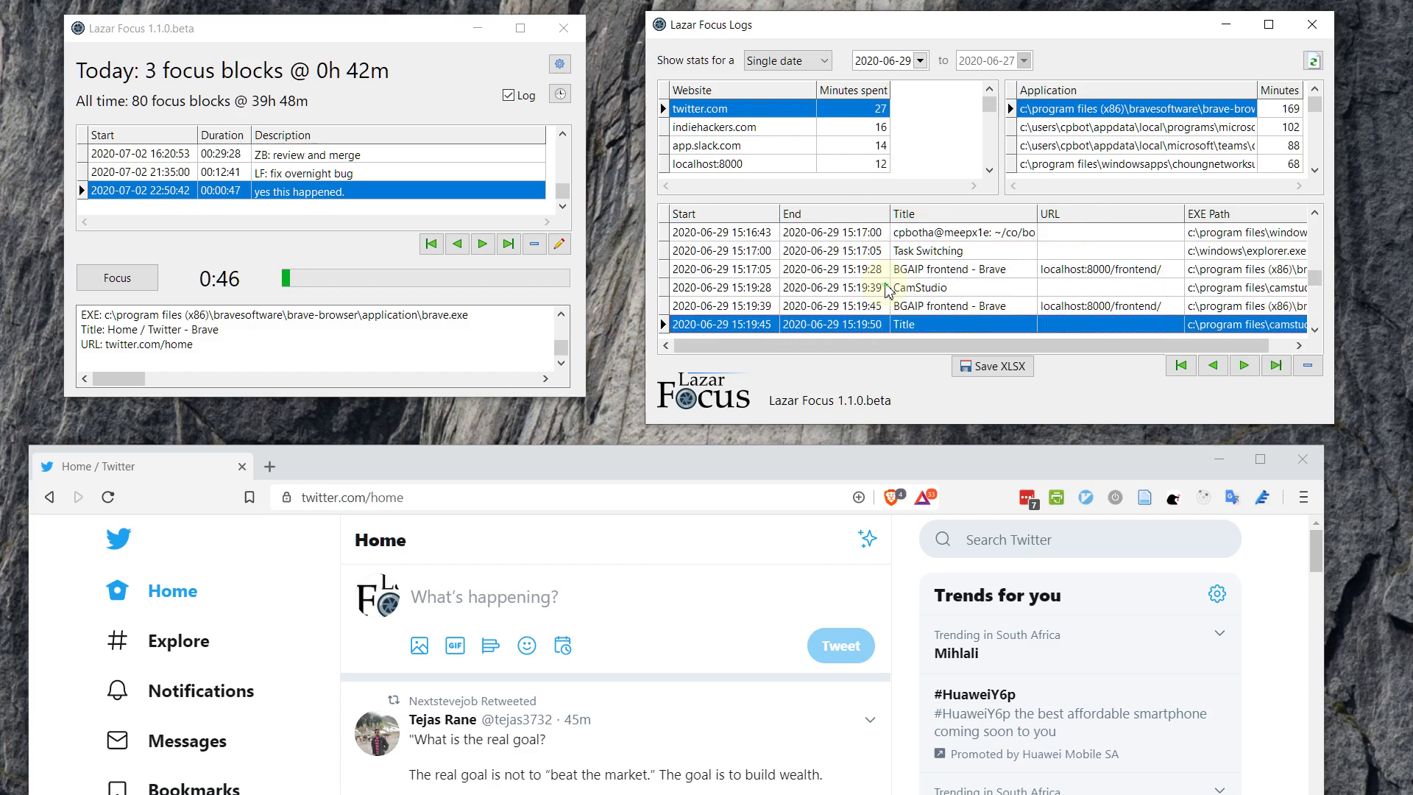
key(Down)
key(Down)
key(Down)
key(Down)
key(Down)
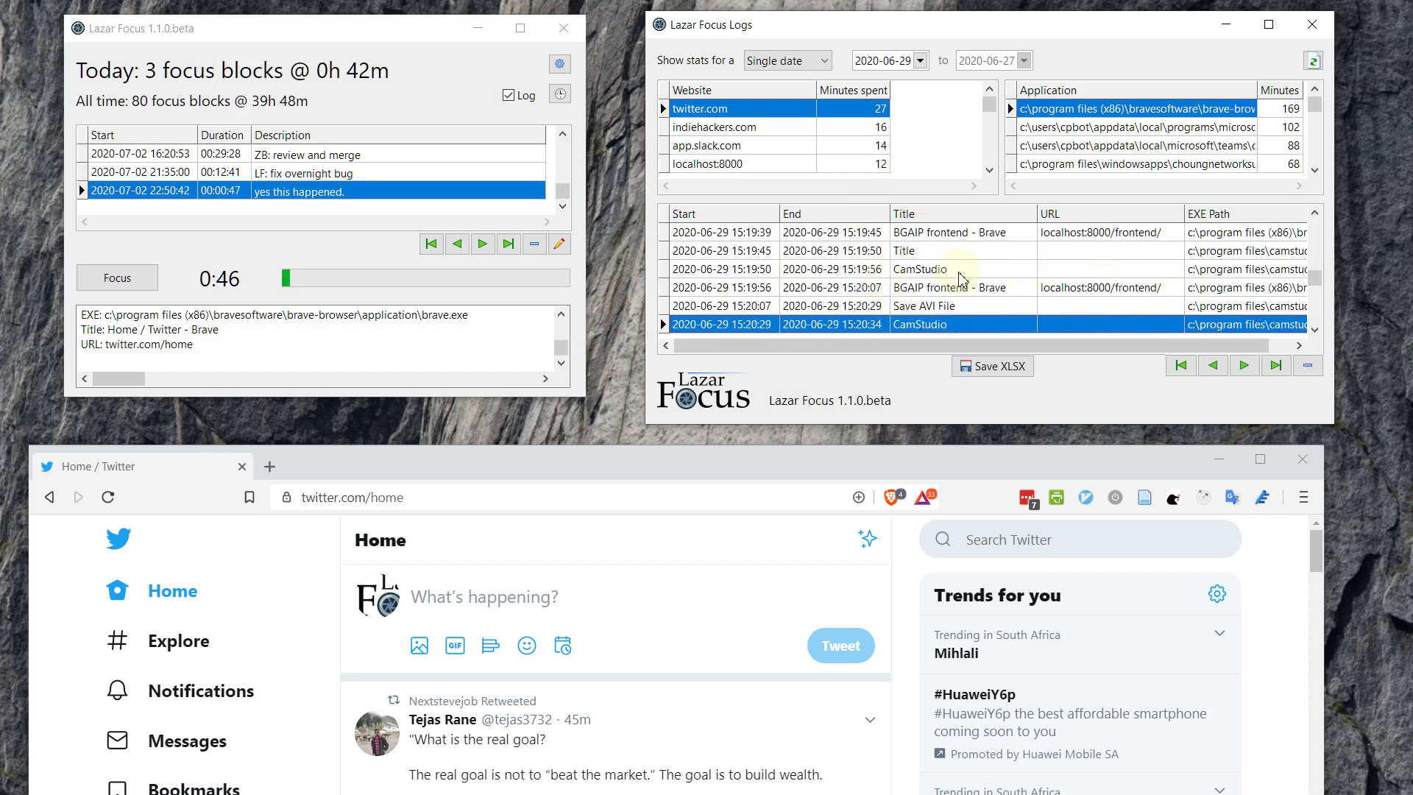
key(Down)
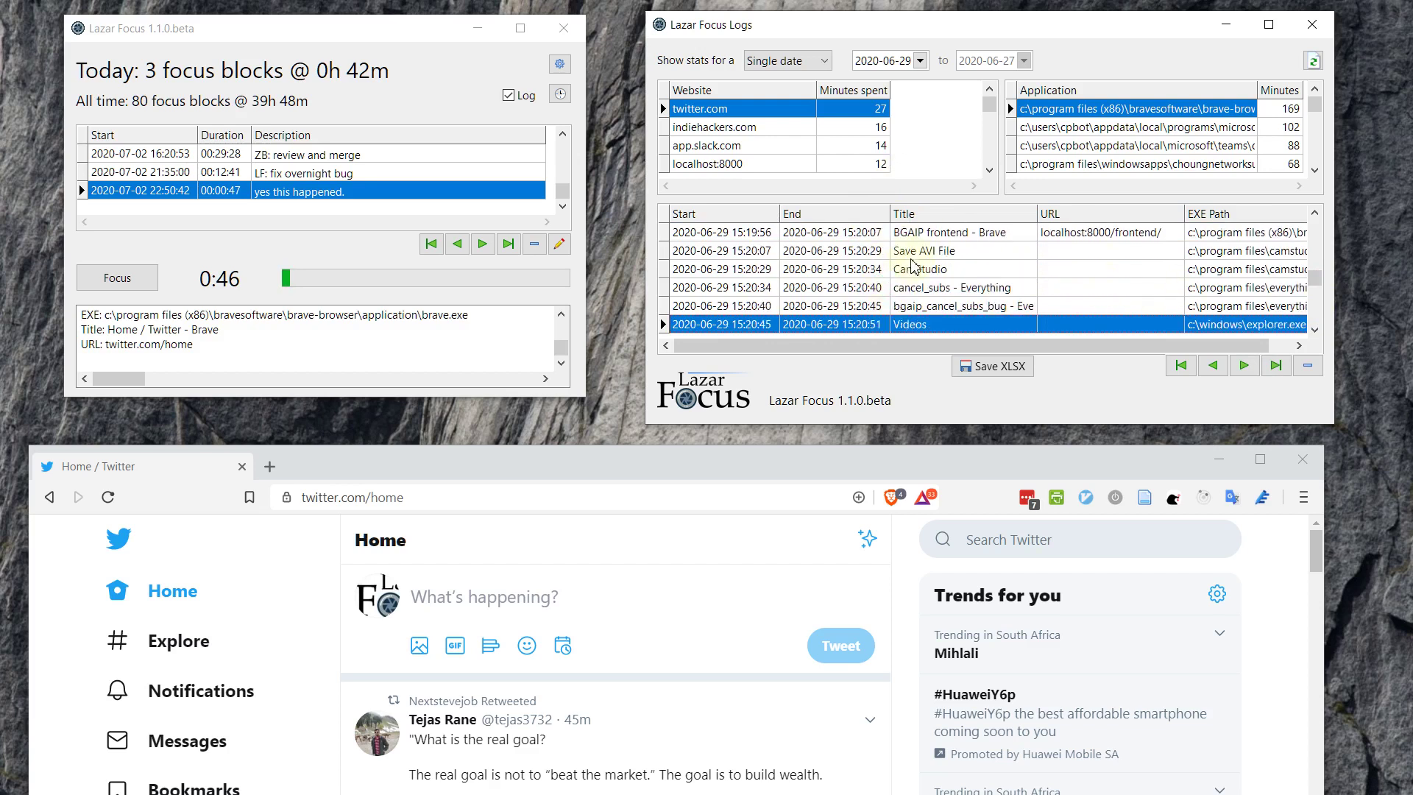
Return the log date to today, 2020-07-02, and show stats for a custom range from 2020-06-01 to 2020-07-02.
click(919, 61)
click(997, 208)
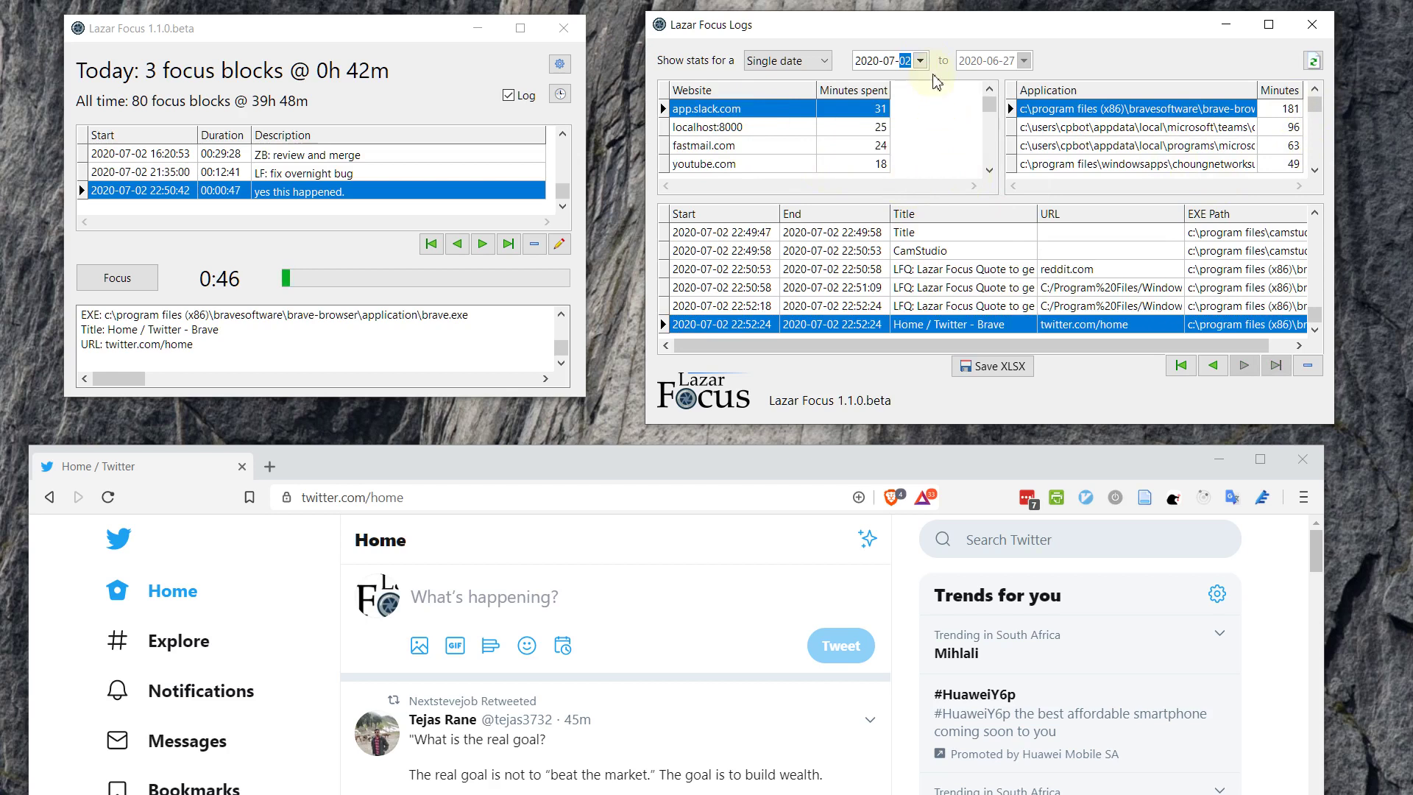
click(825, 64)
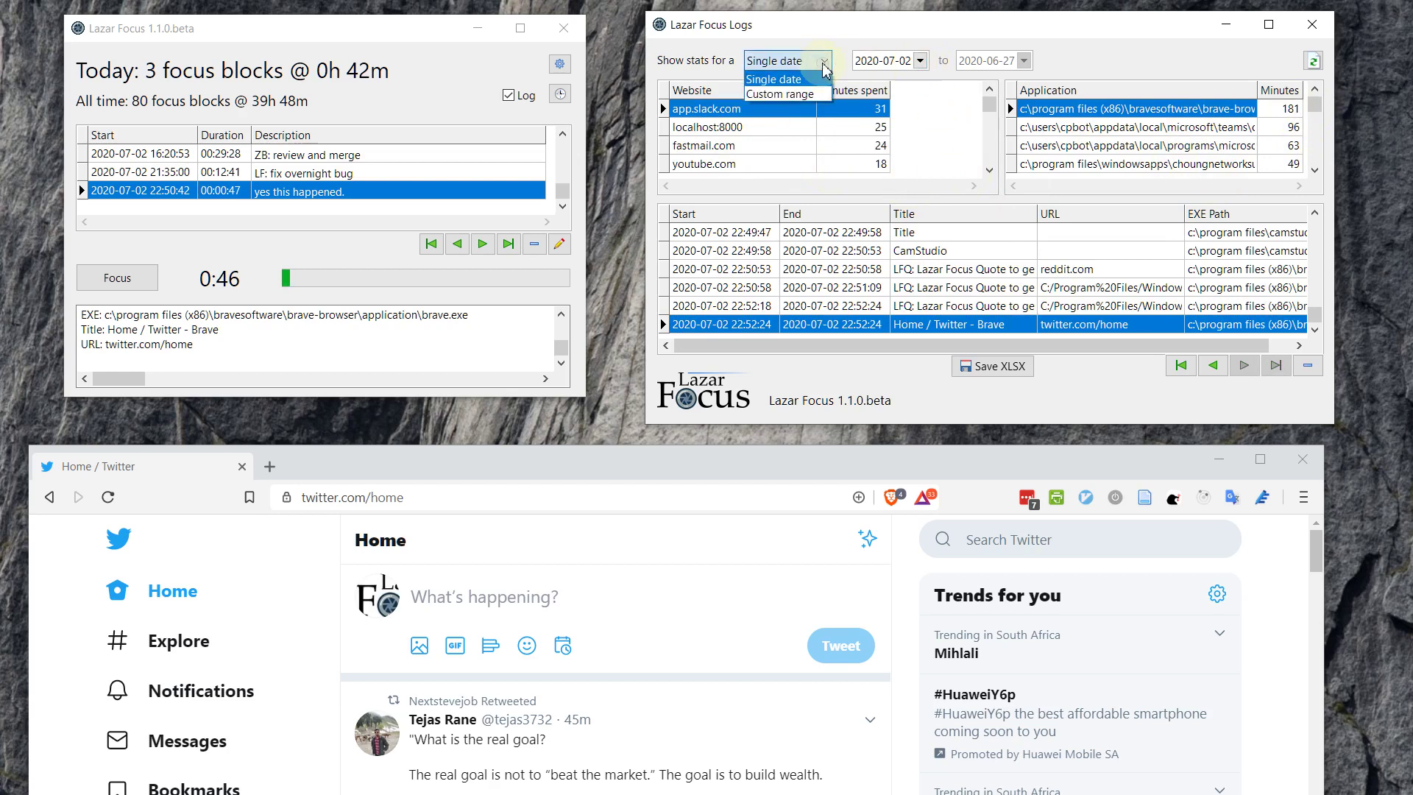
click(810, 94)
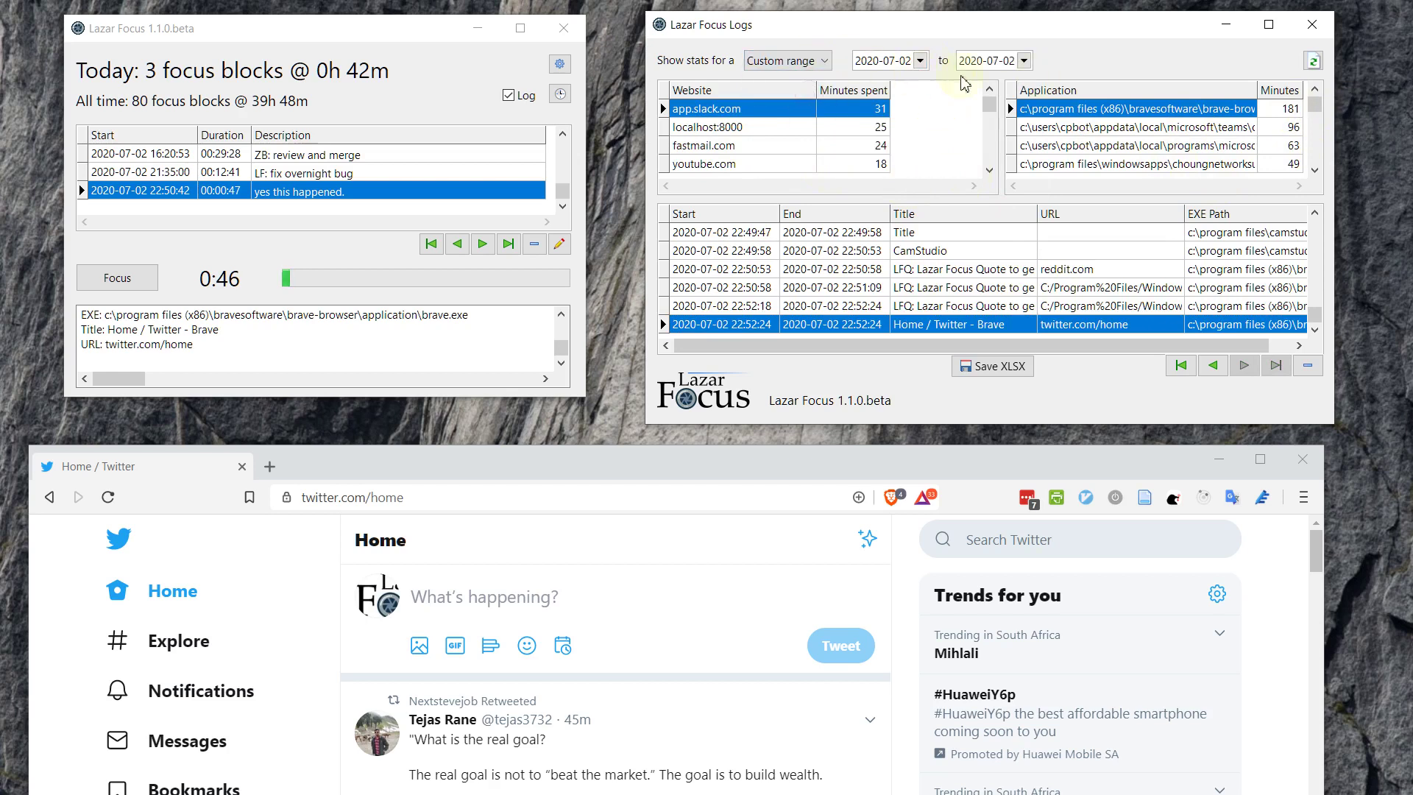
click(921, 60)
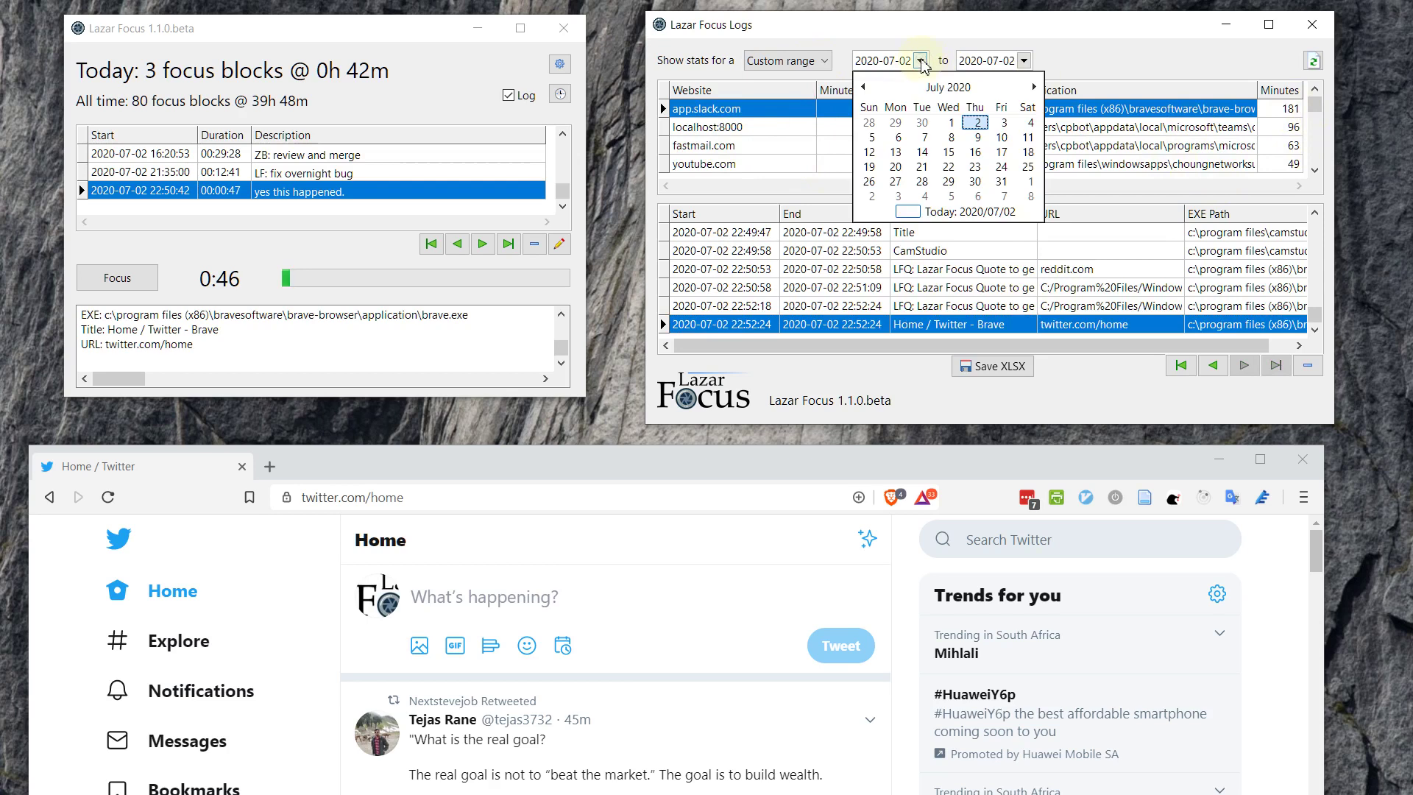
click(869, 87)
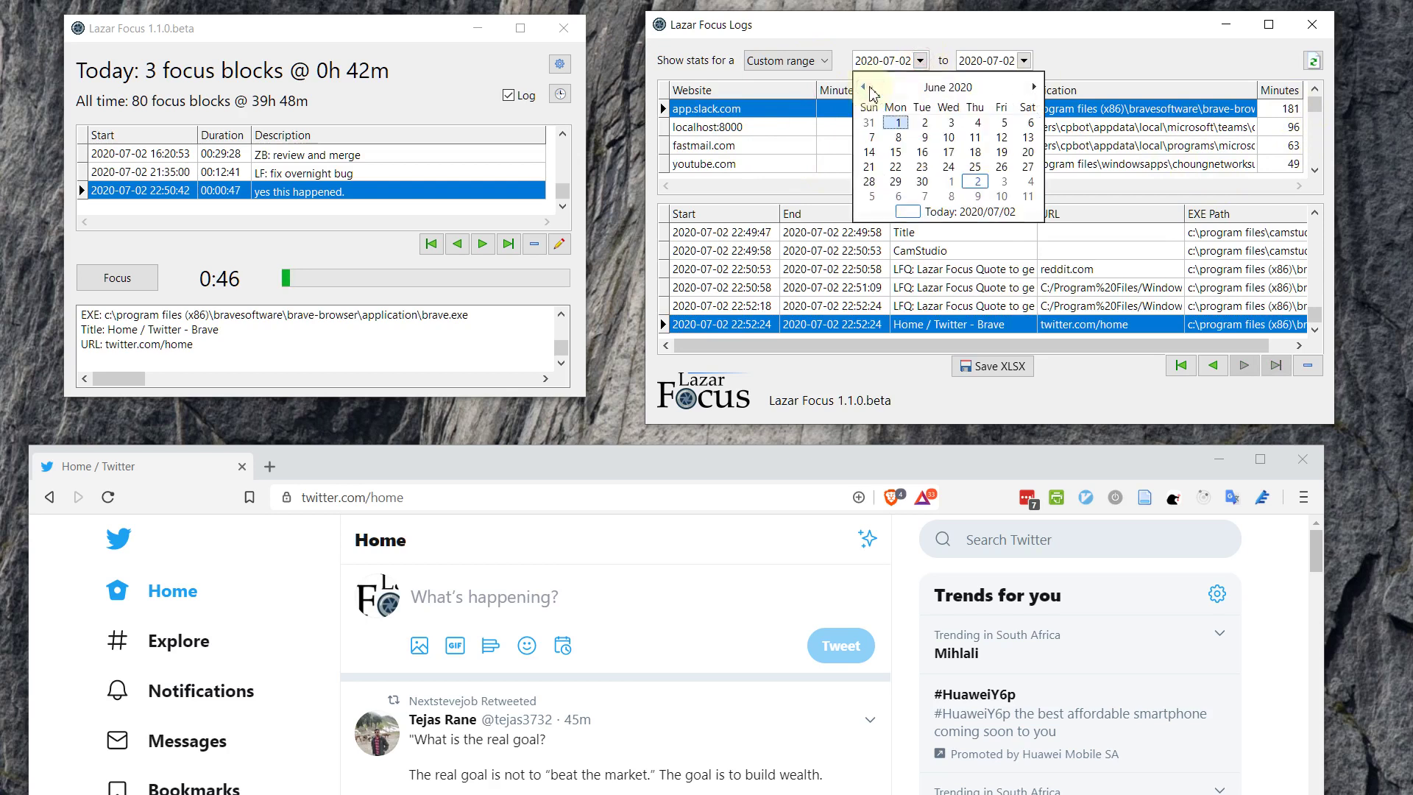
click(899, 124)
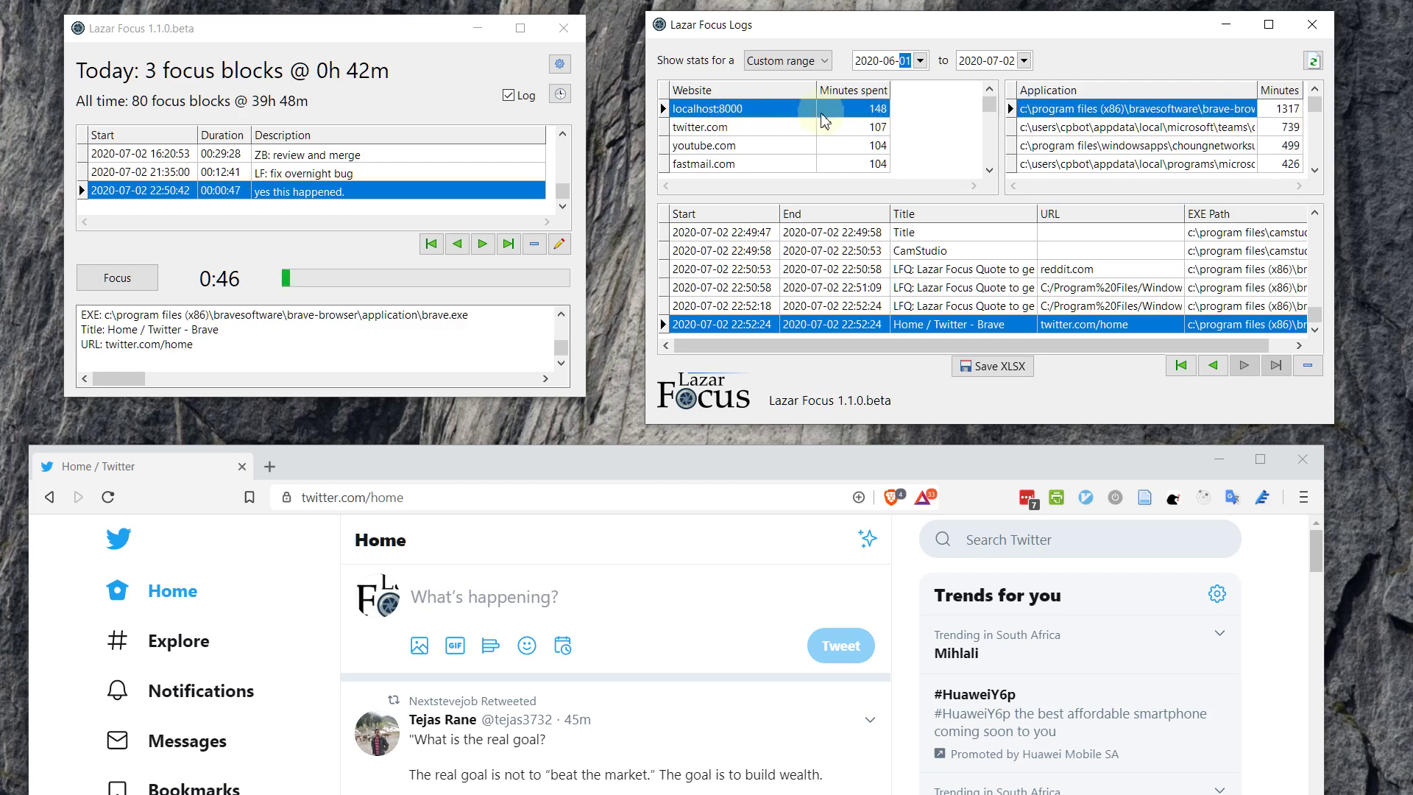
Review the minutes spent per website over the custom range, including twitter.com, youtube.com, fastmail.com and the sites further down the list.
click(782, 132)
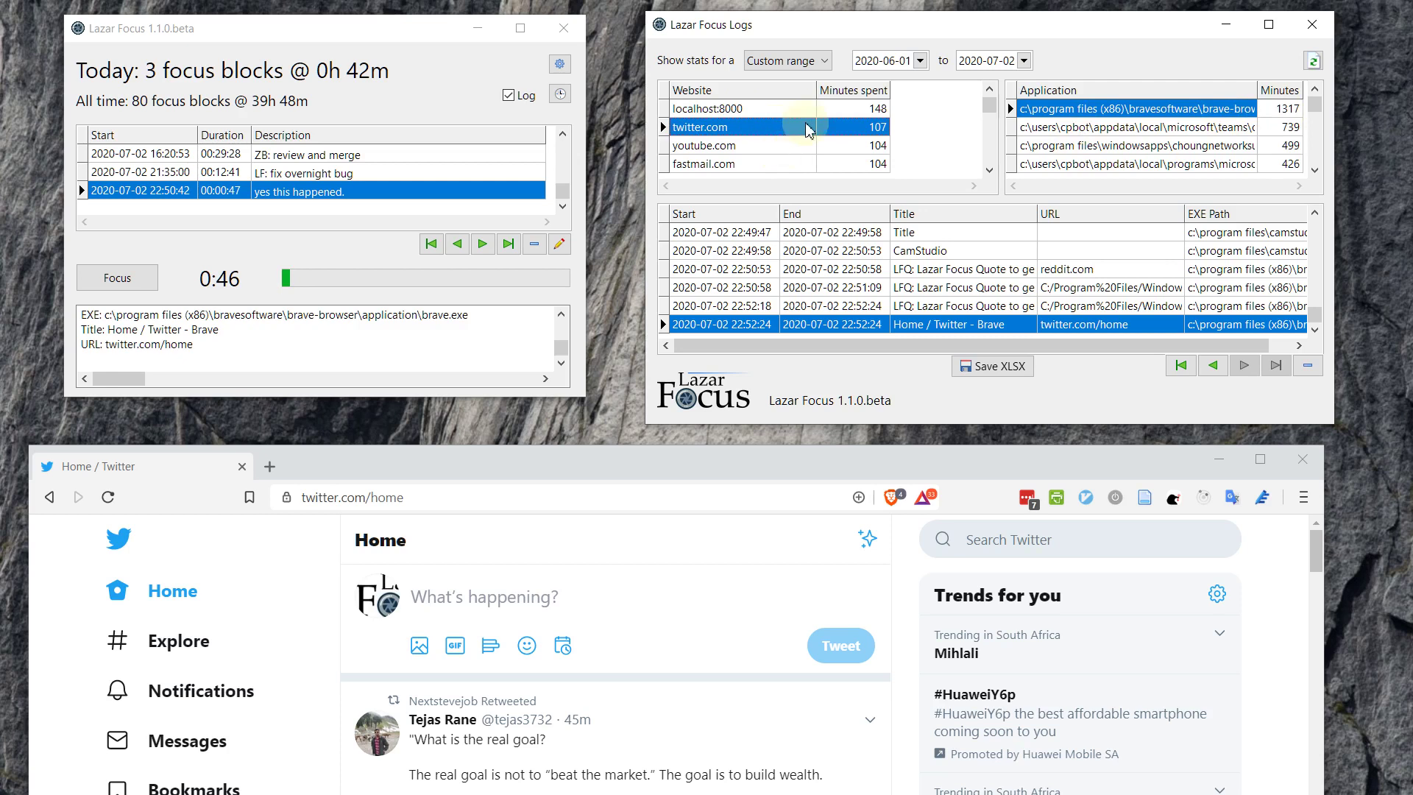
click(781, 146)
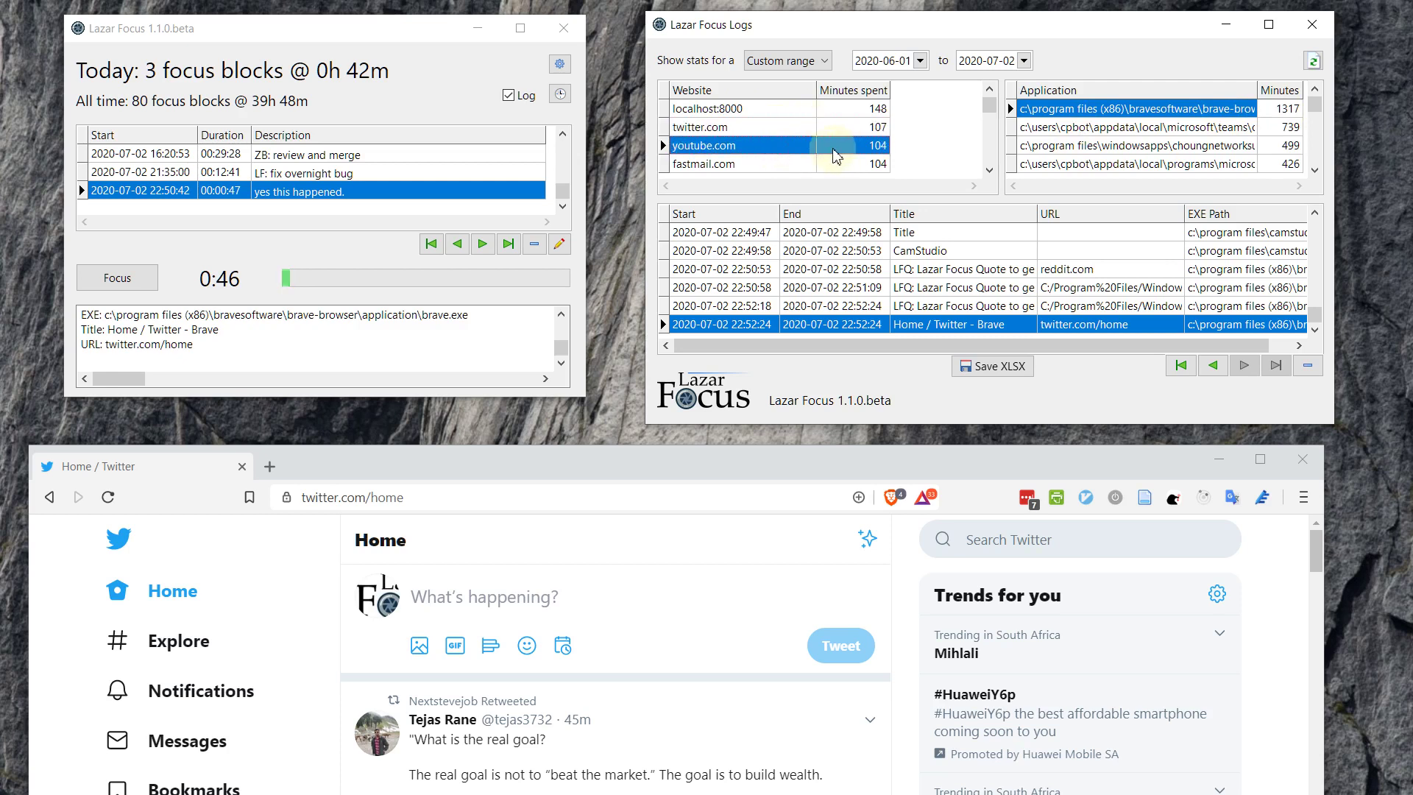
click(757, 132)
click(758, 163)
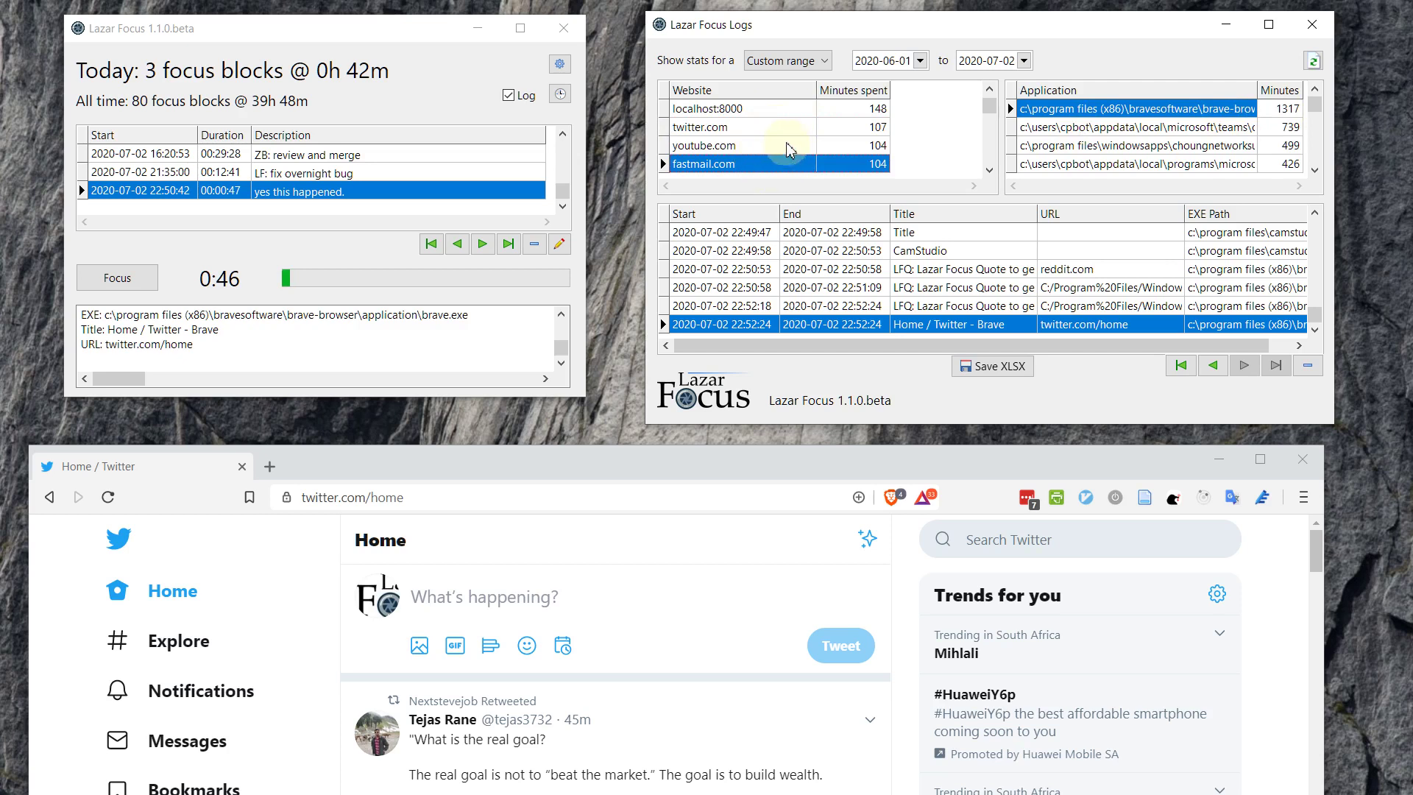
scroll(791, 149, down, 3)
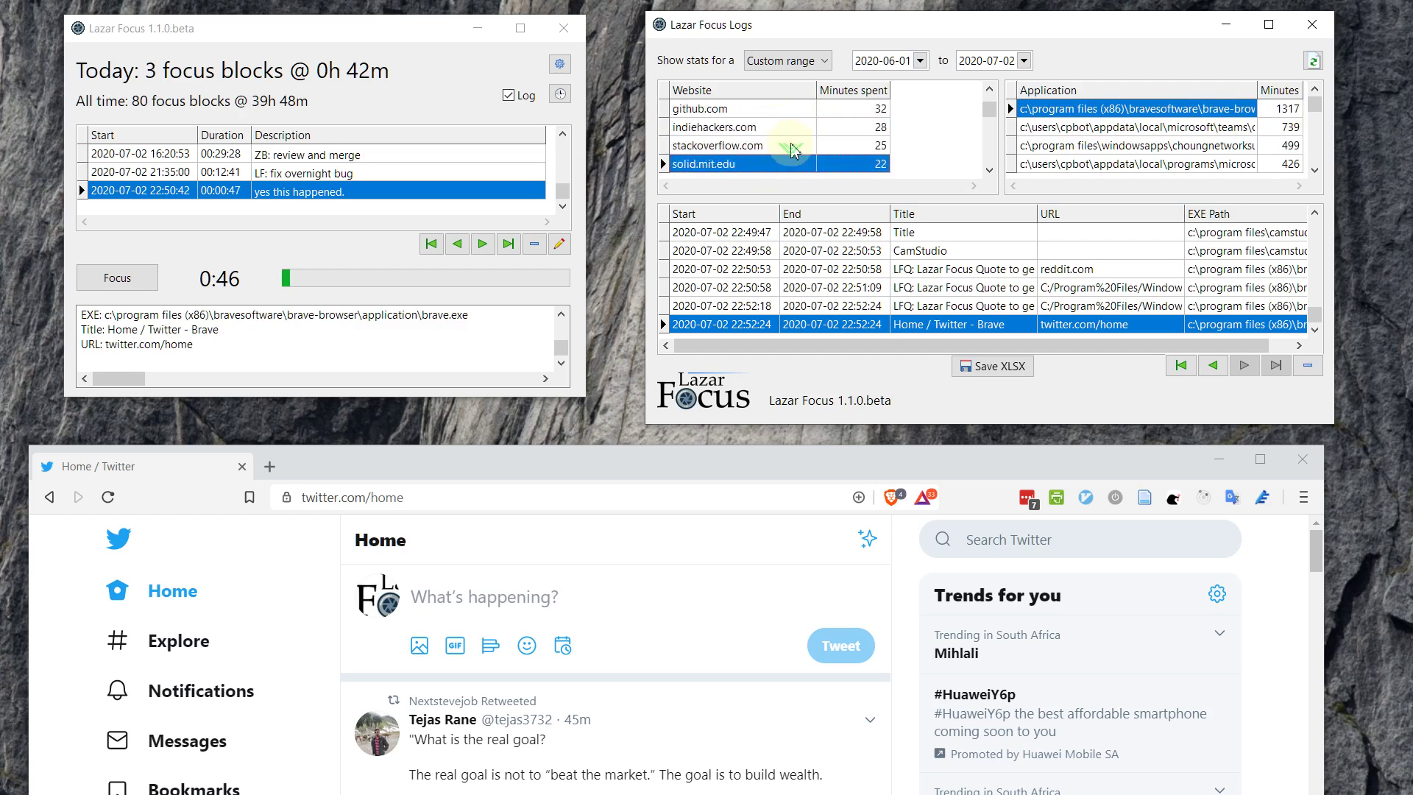
scroll(791, 149, up, 6)
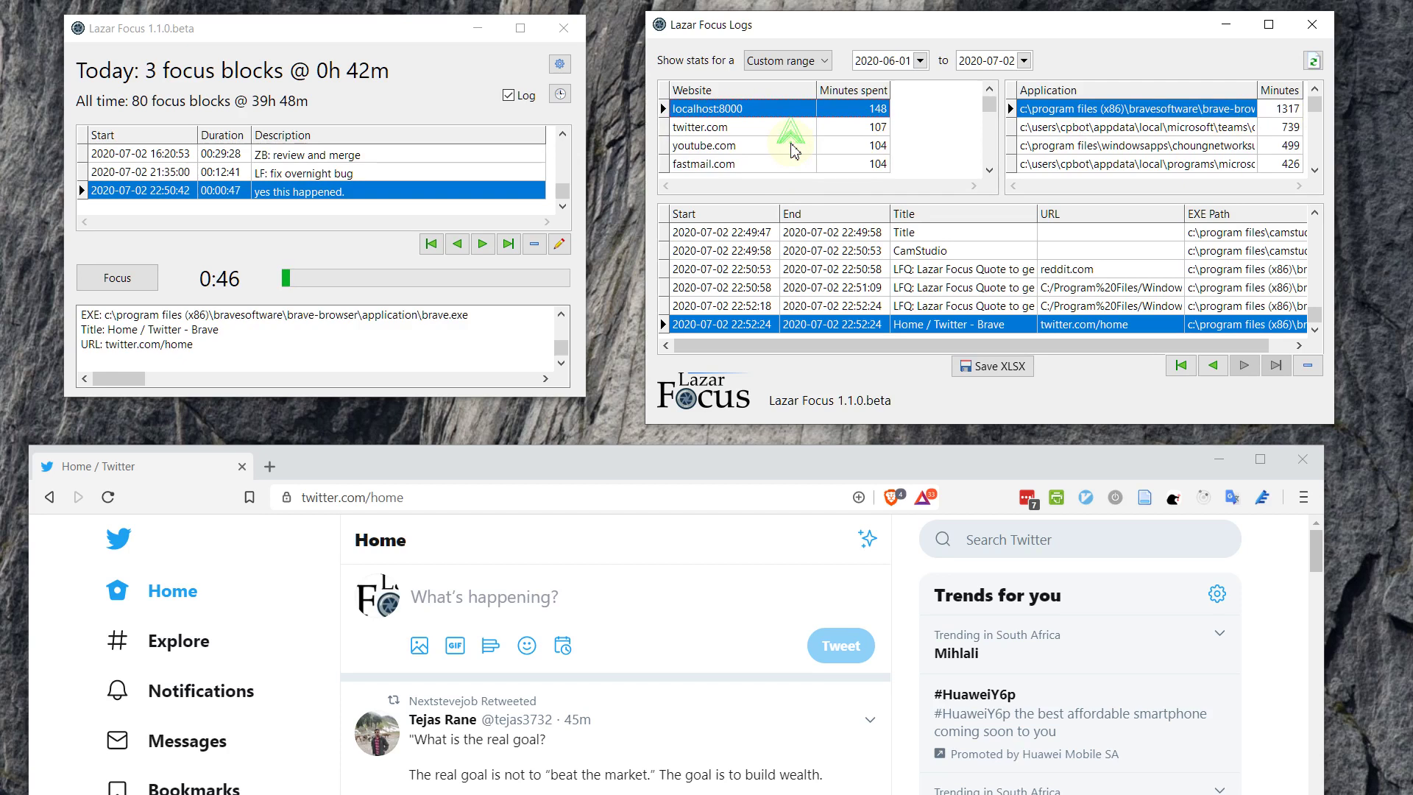